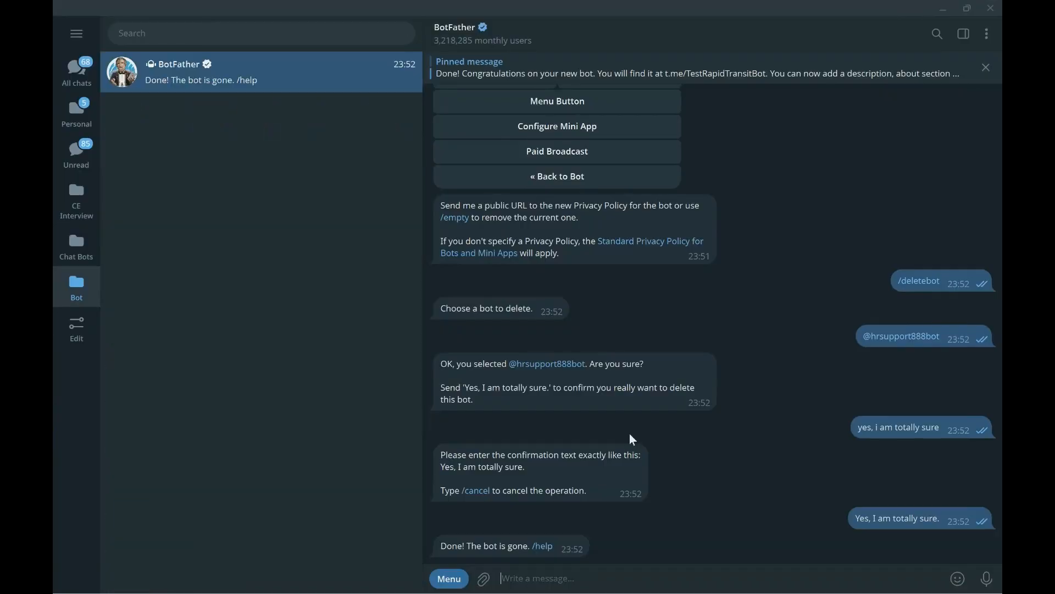
- Use BotFather's /newbot to create bot 'hrsupportbot' with username 'hrsupport999bot'
text(/new)
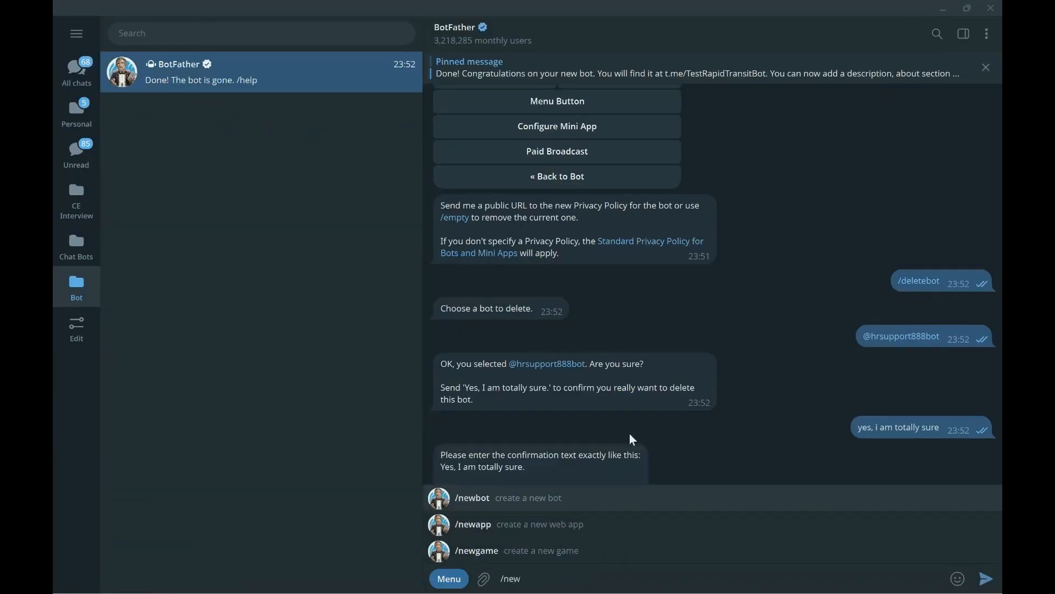
click(559, 499)
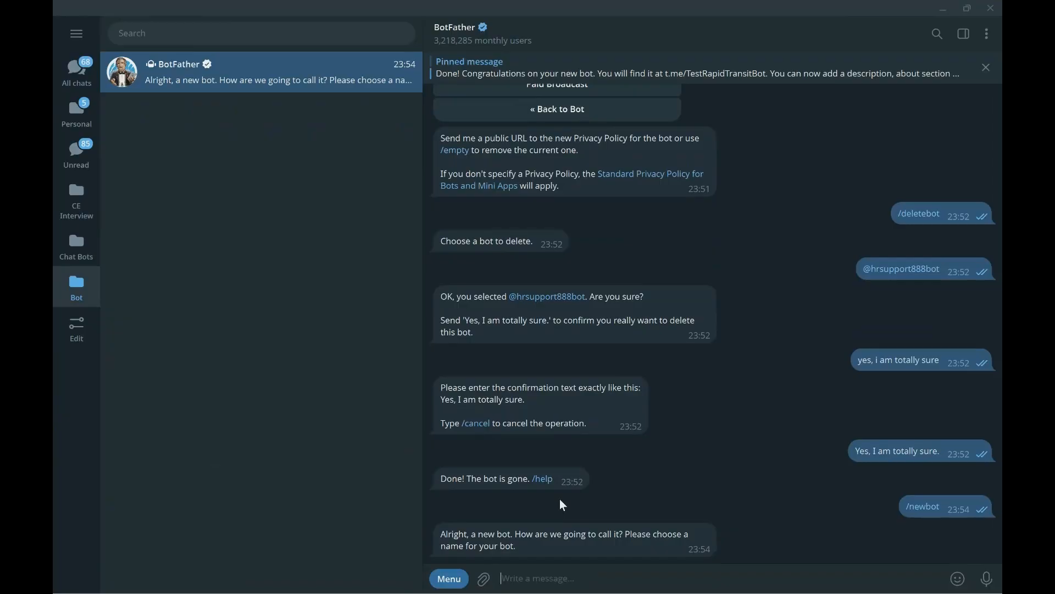
text(hrsupportbot)
key(Return)
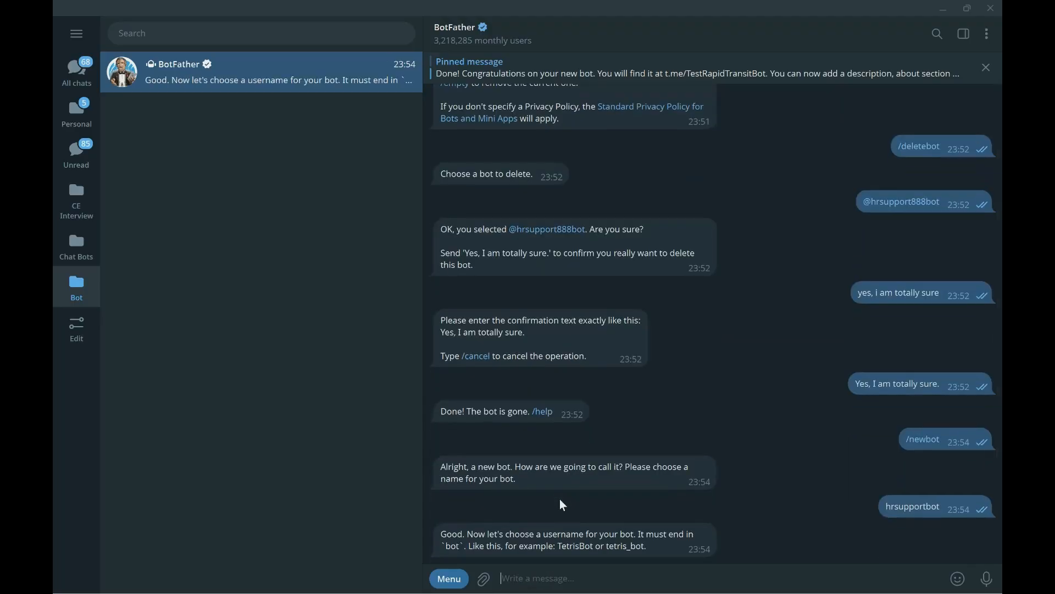
text(hrsupport999bot)
key(Return)
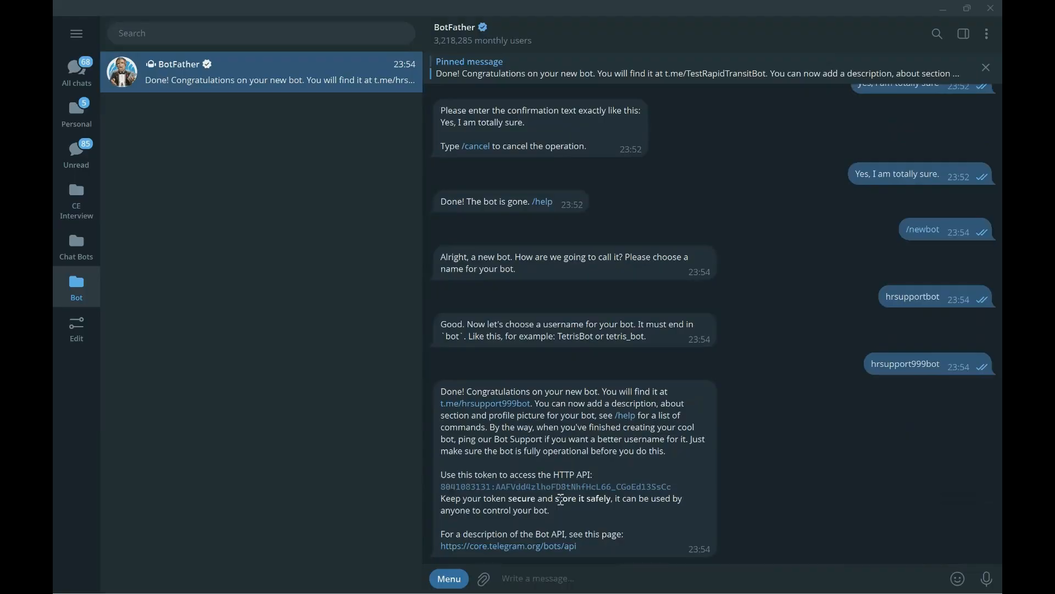
mouse_move(635, 529)
text(/)
click(607, 485)
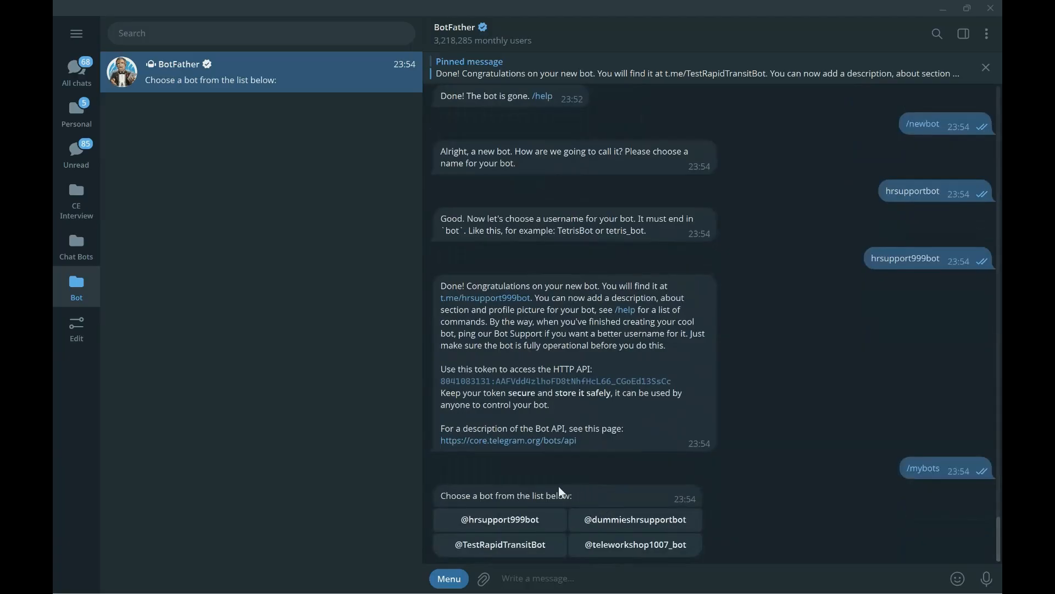
click(508, 529)
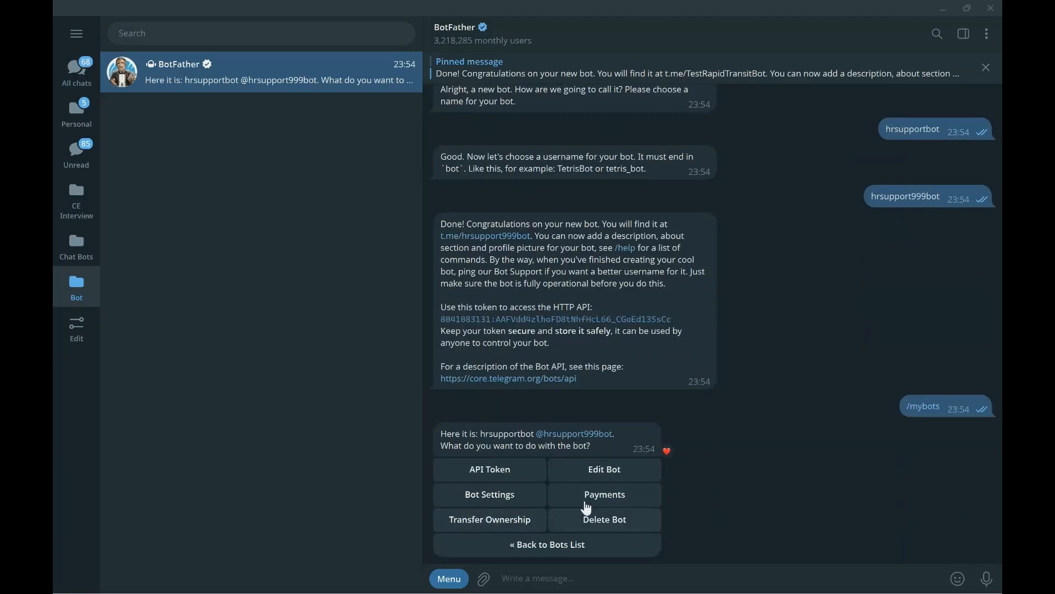
click(513, 500)
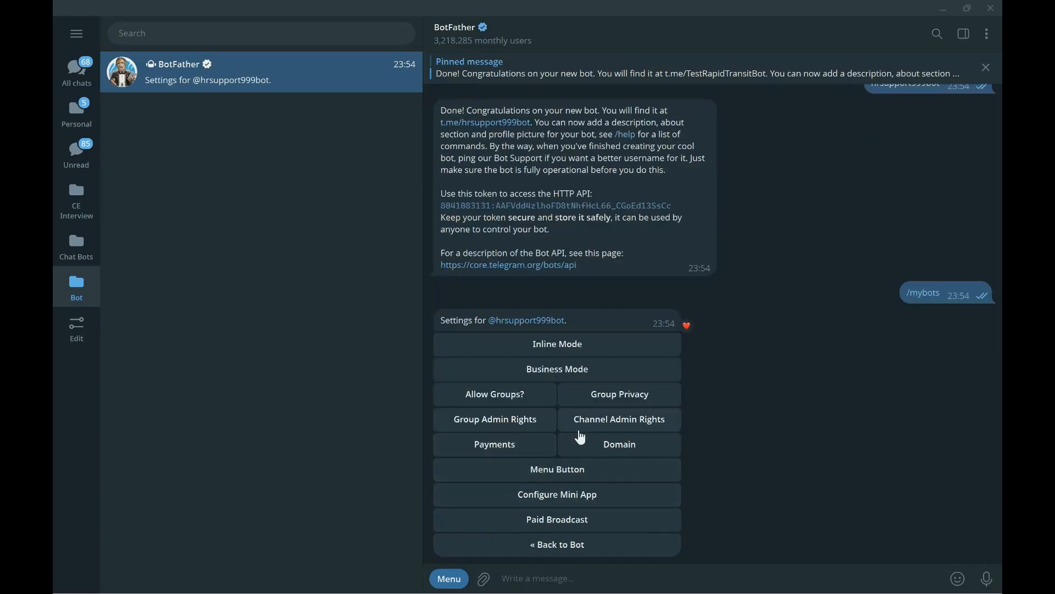
click(605, 400)
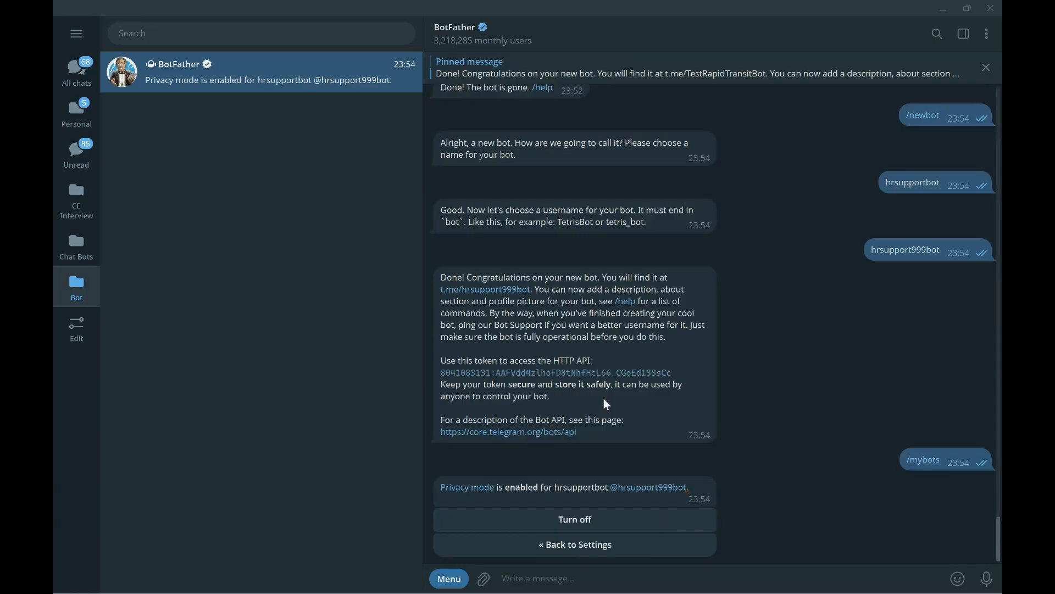
double_click(579, 530)
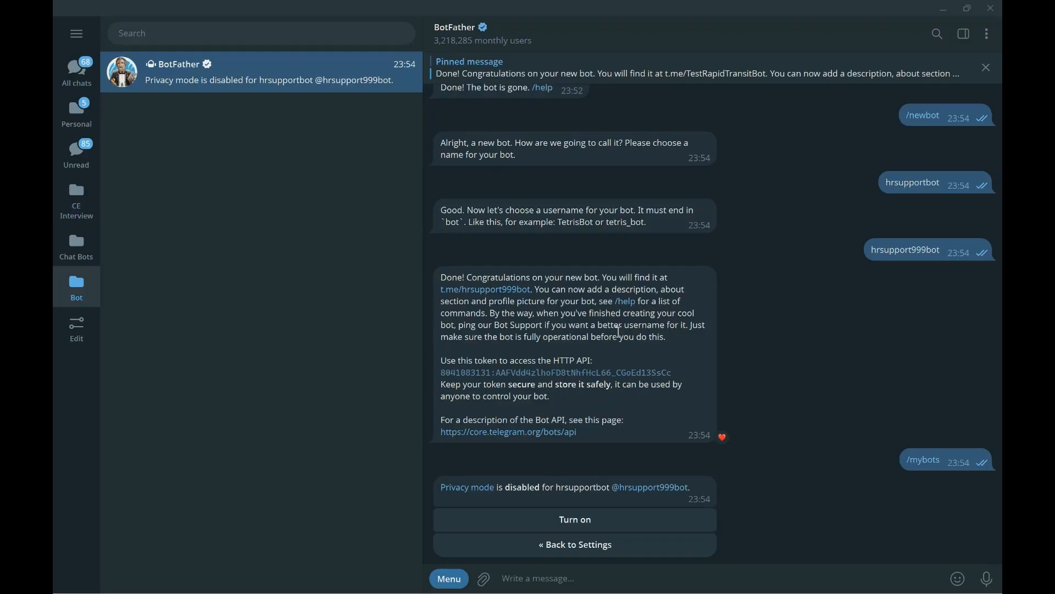
- Create an agent from scratch named 'HR Support Bot' with description 'For HR Support'
mouse_move(409, 592)
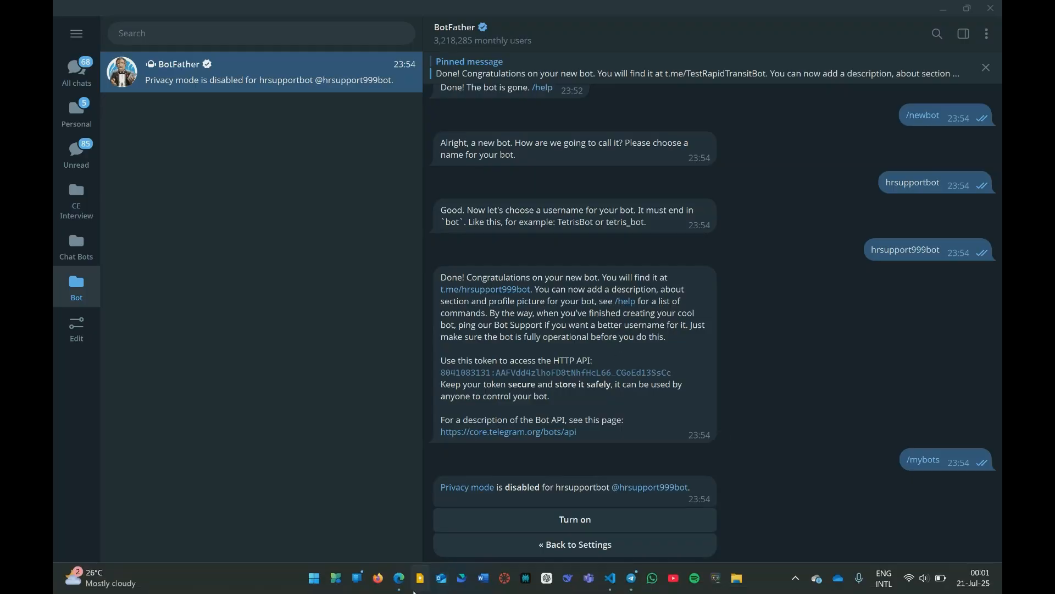
click(404, 587)
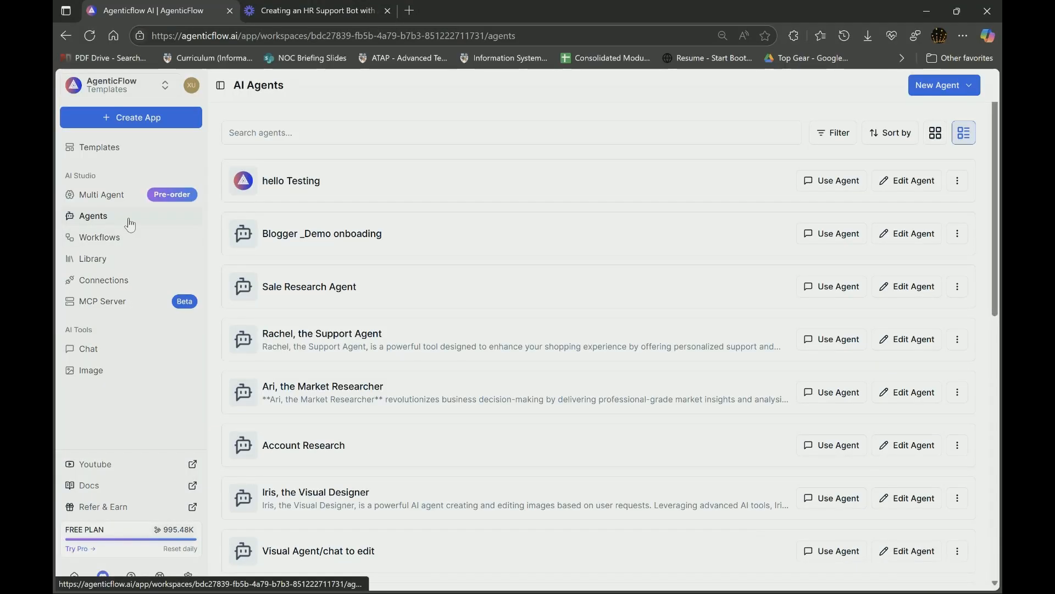
click(945, 87)
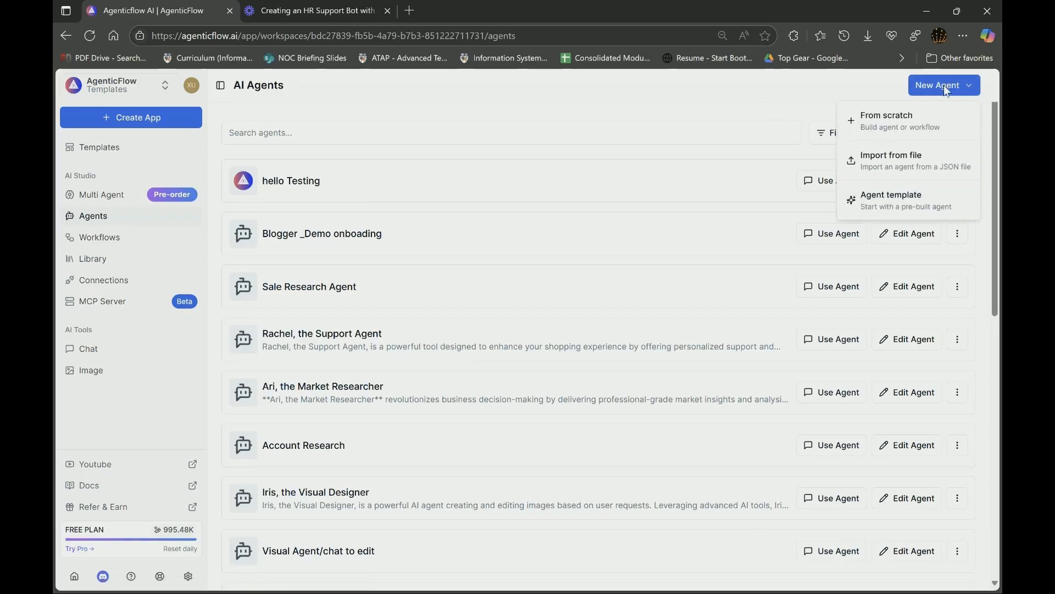
click(915, 119)
click(353, 357)
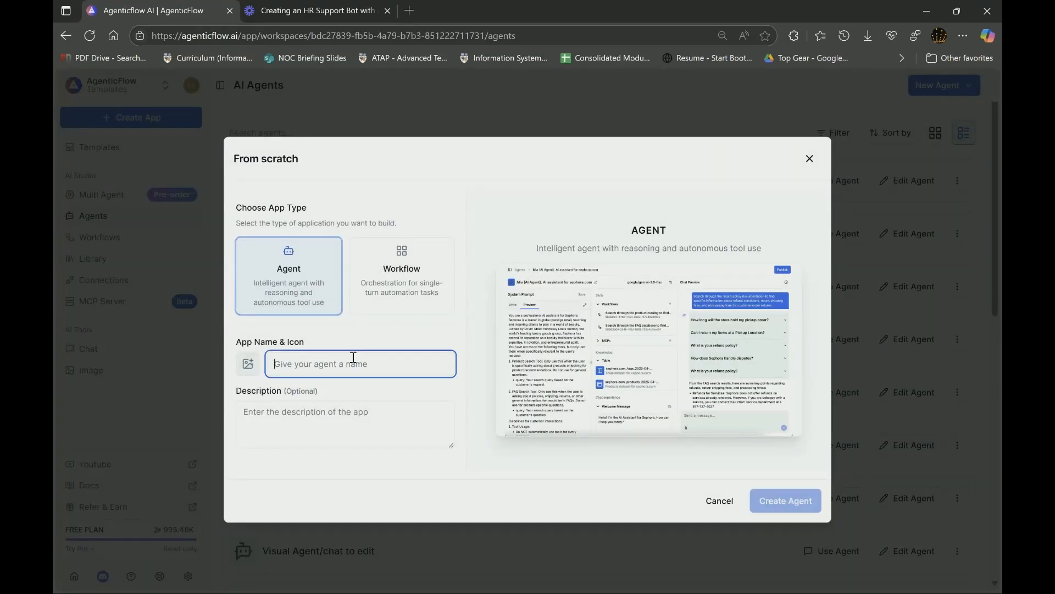
text(HR S)
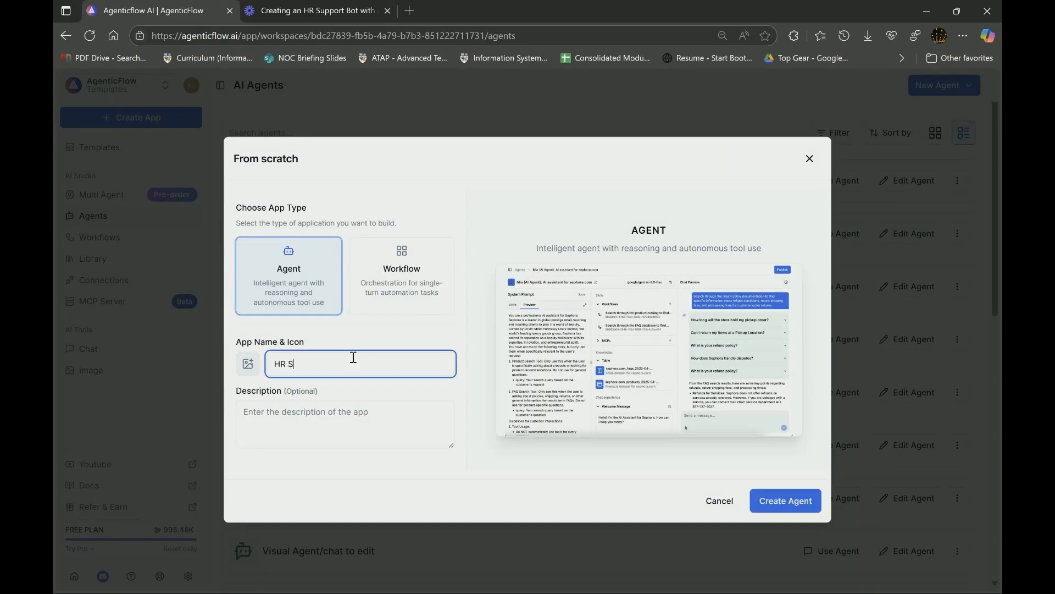
text(upport Bot)
click(294, 421)
text(Fo)
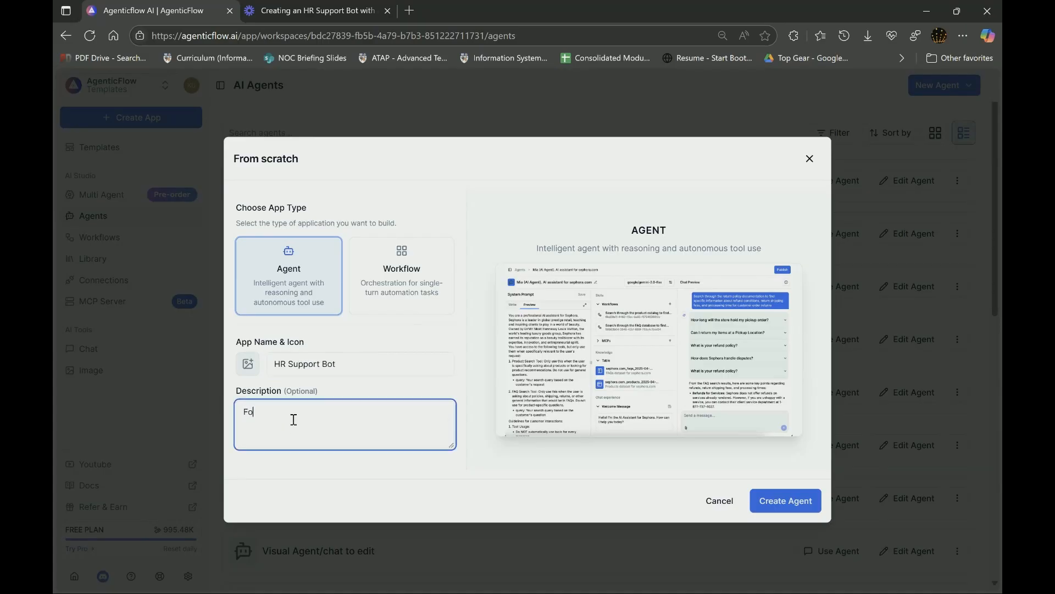
text(r HR Support)
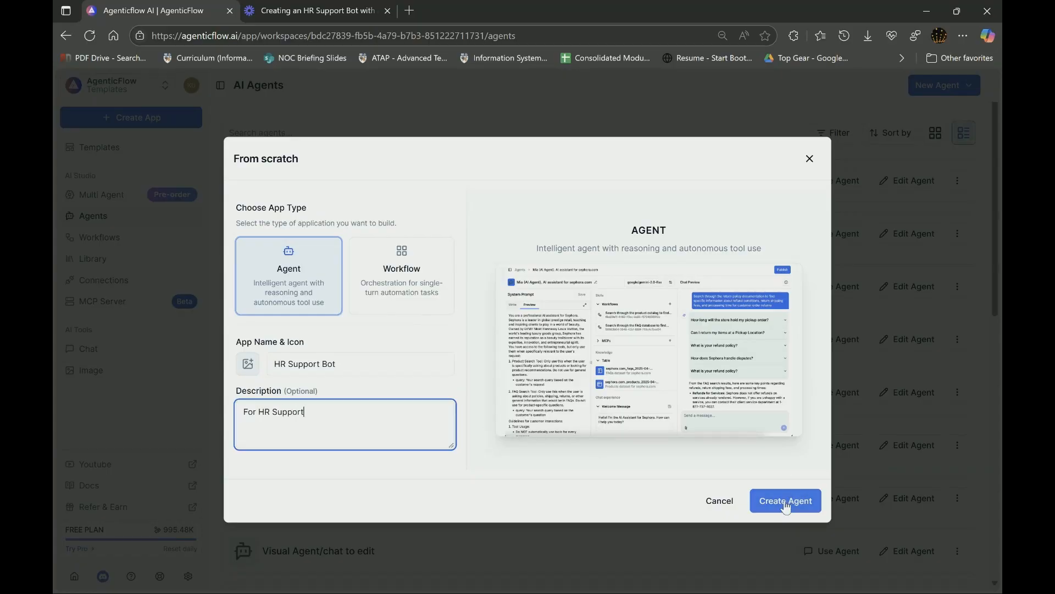
click(786, 500)
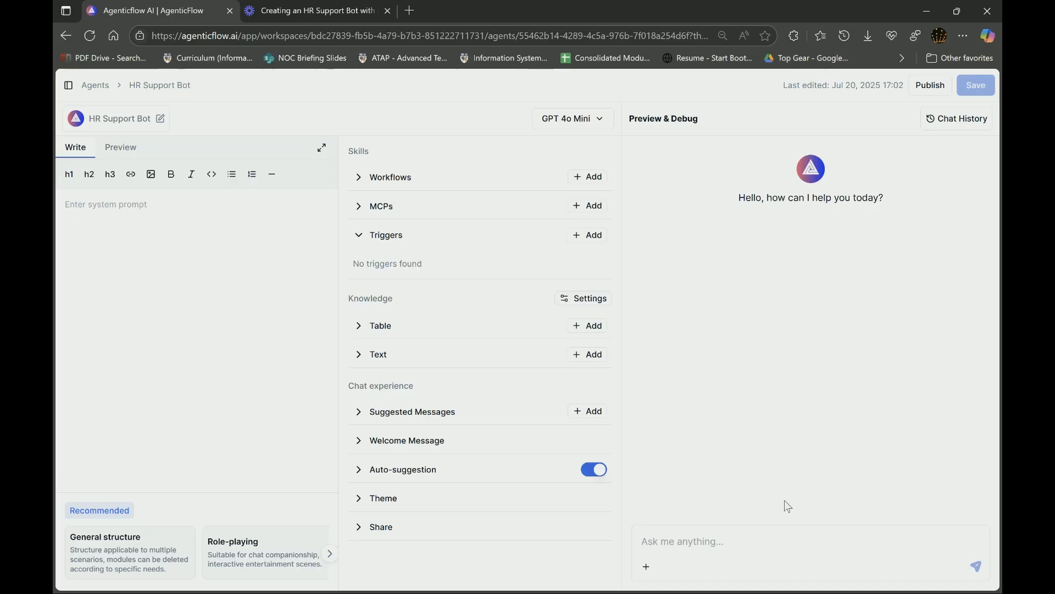
- Add a trigger named 'User Message' with description 'When user sends a message'
click(593, 236)
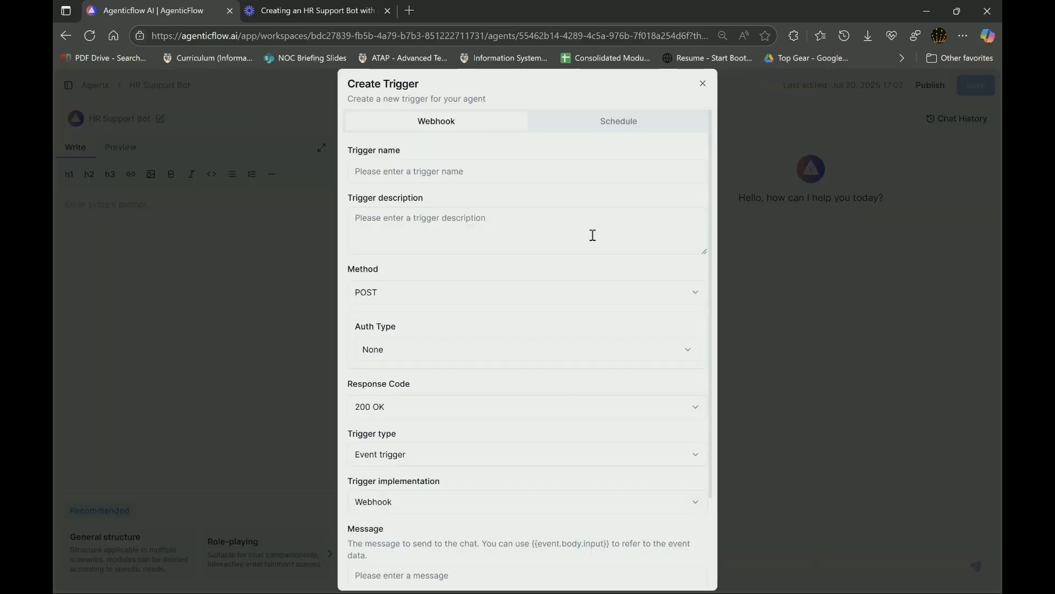
click(473, 170)
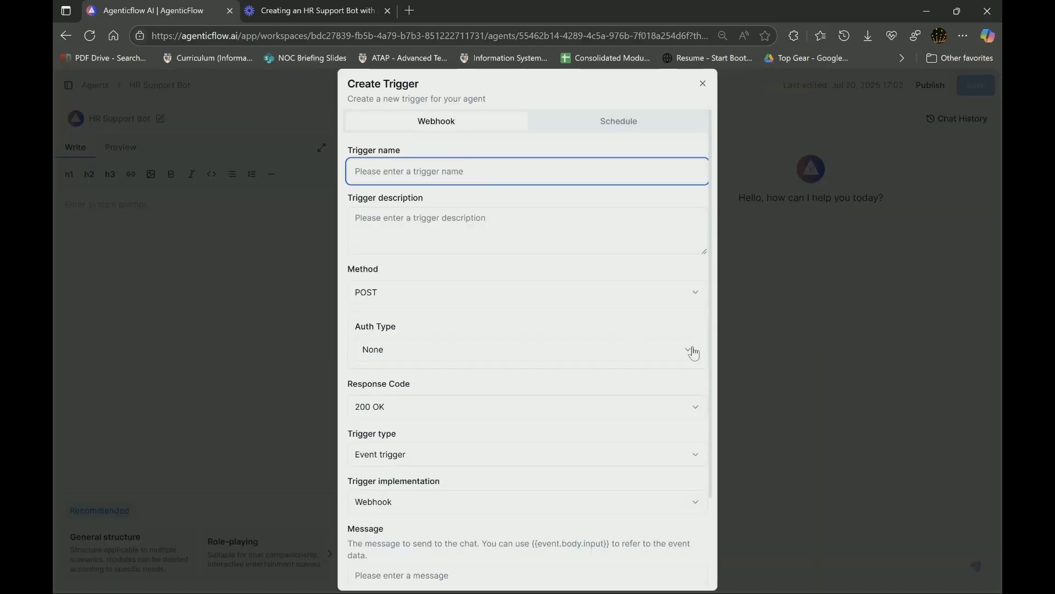
text(Use)
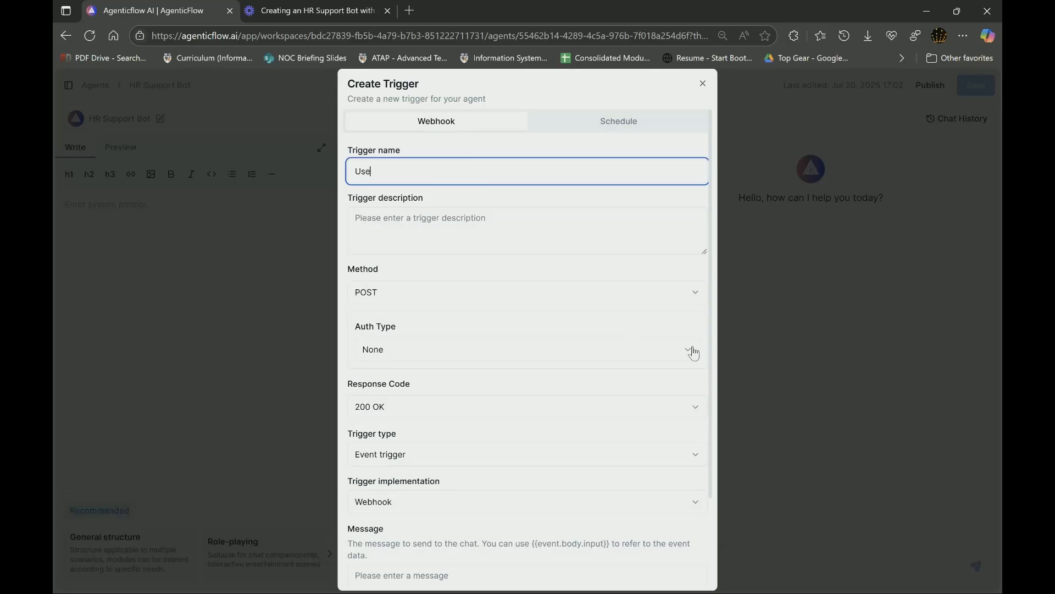
text(r Message)
click(572, 229)
text(When )
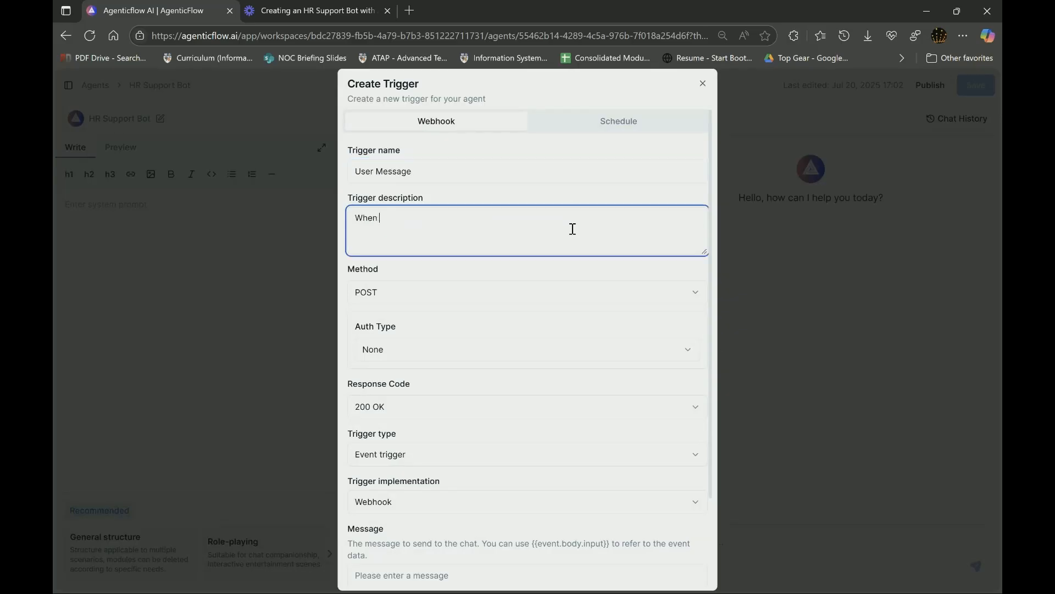
text(user sends a message)
- Set the trigger's chat message to {{event.body}}, fixing a typo, and create the webhook trigger
scroll(575, 388, down, 2)
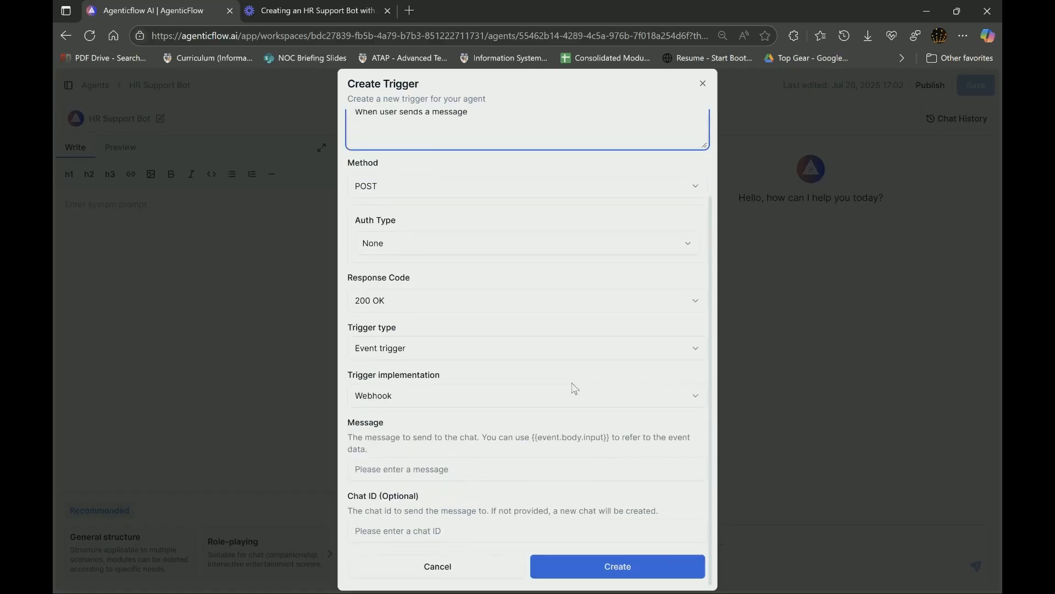
click(483, 469)
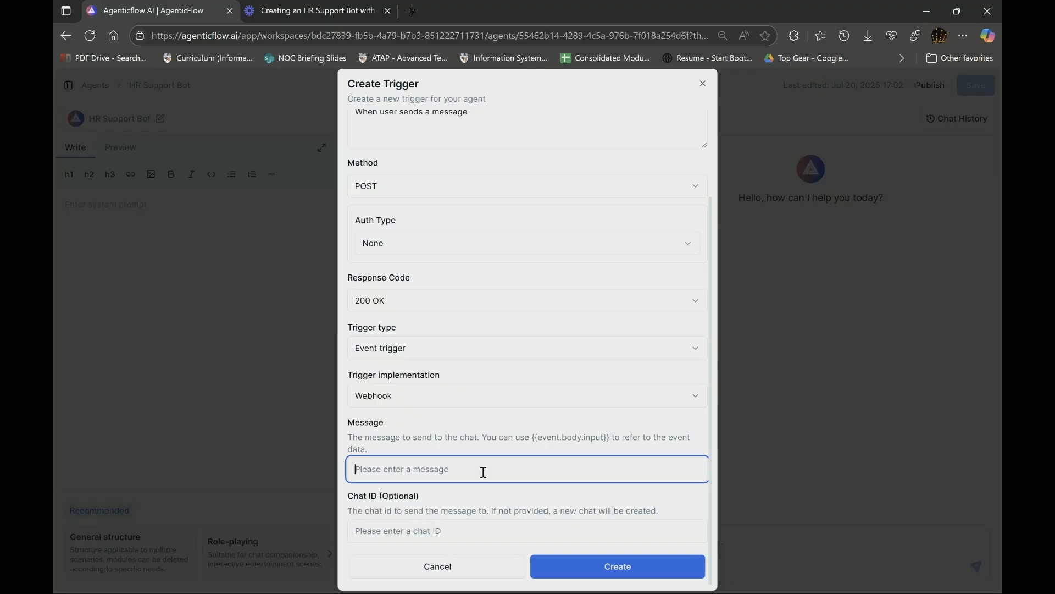
text({{event.body}})
click(391, 472)
key(BackSpace)
key(BackSpace)
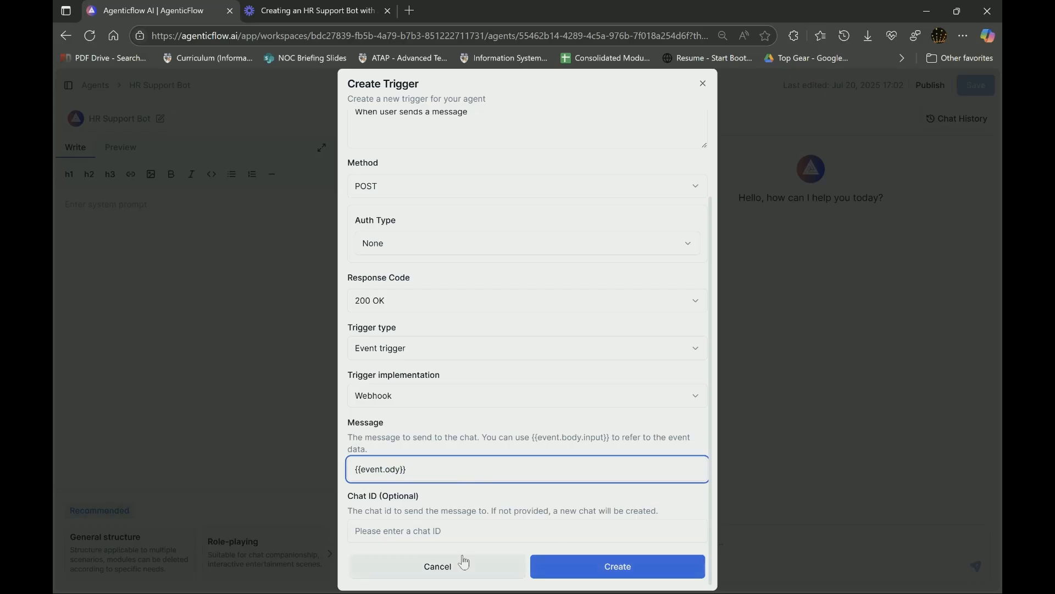
text(b)
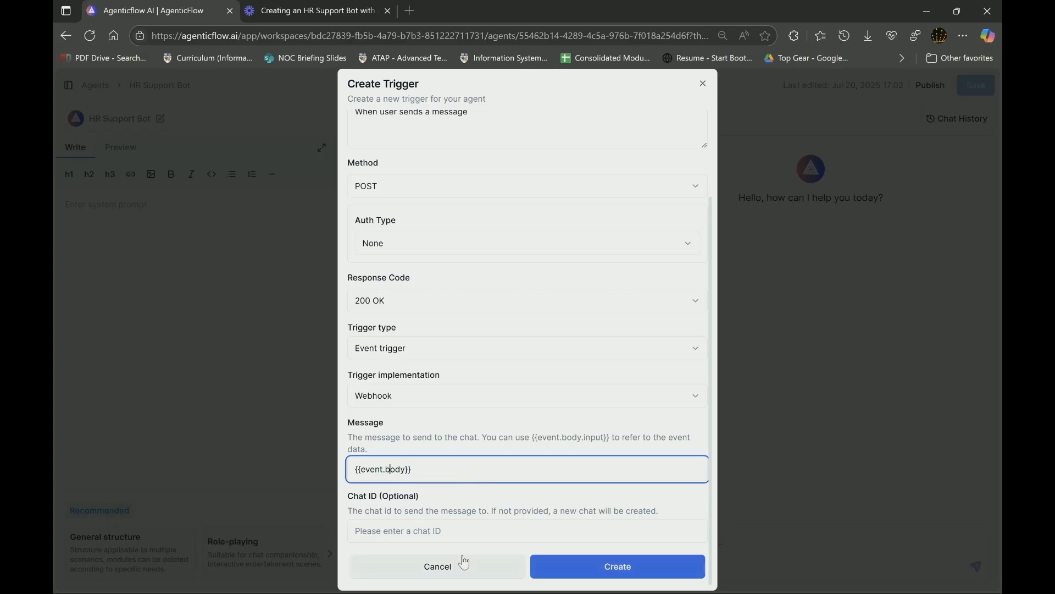
click(615, 576)
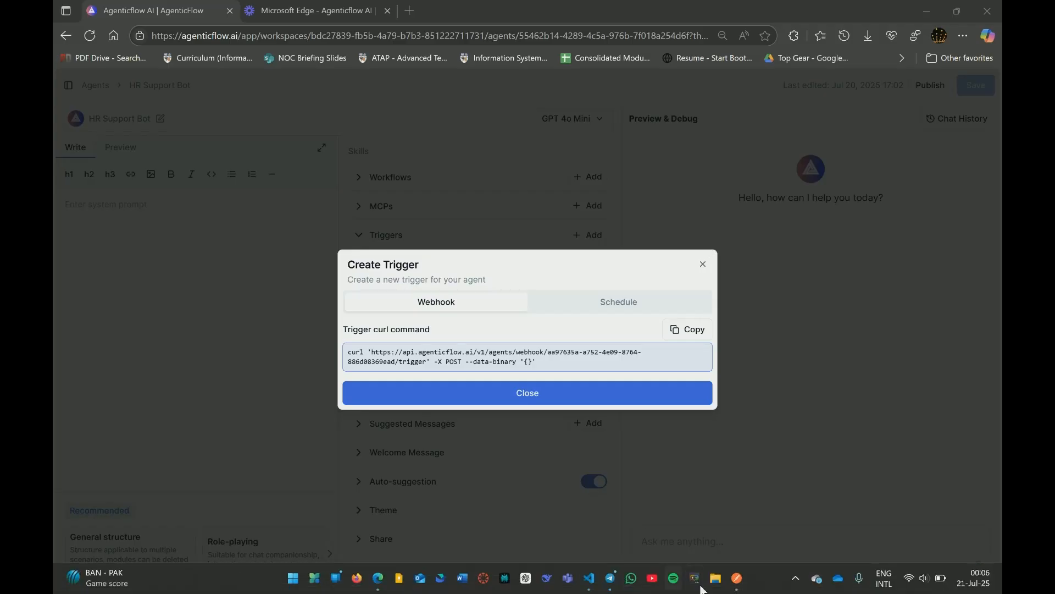
click(636, 470)
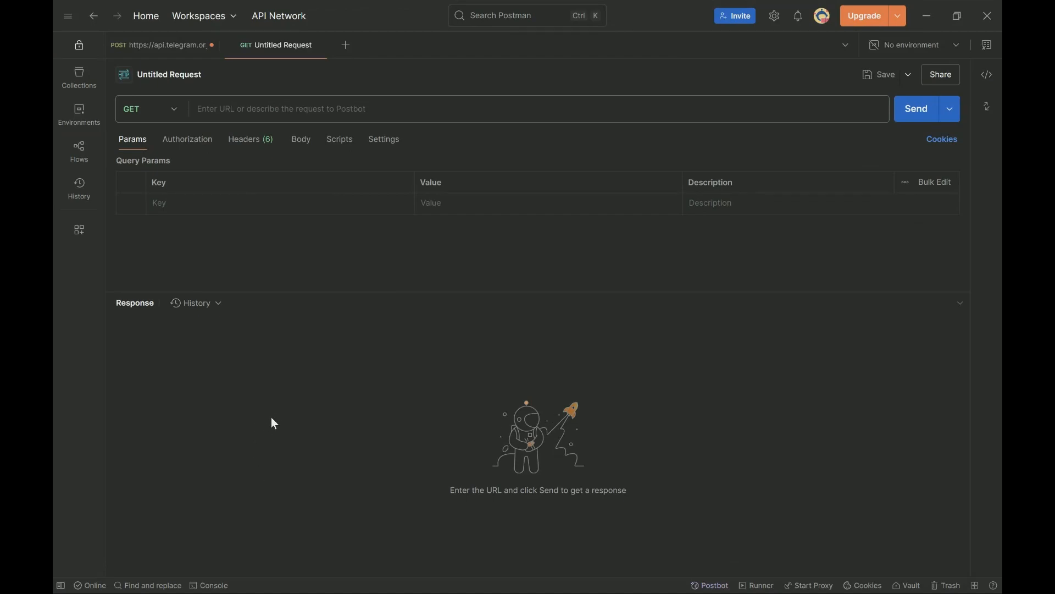
- Start a new Postman request using the POST method
click(345, 46)
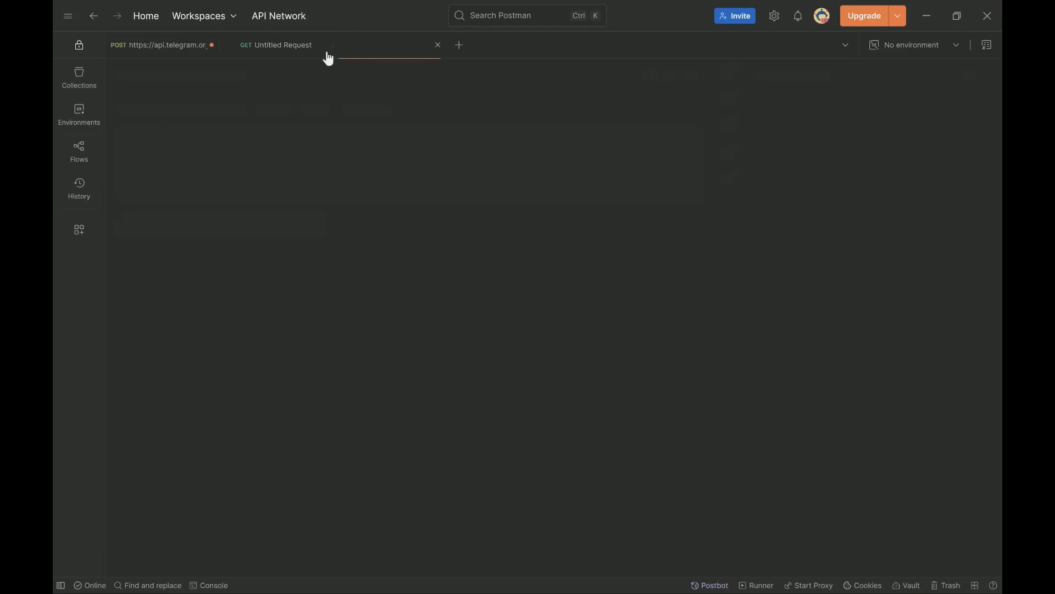
click(325, 46)
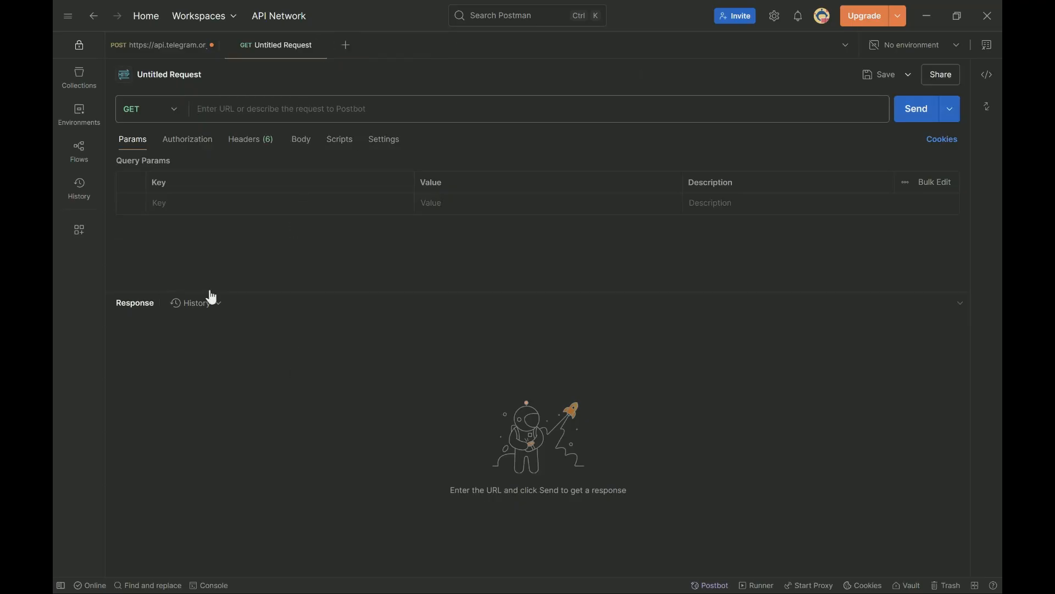
click(173, 115)
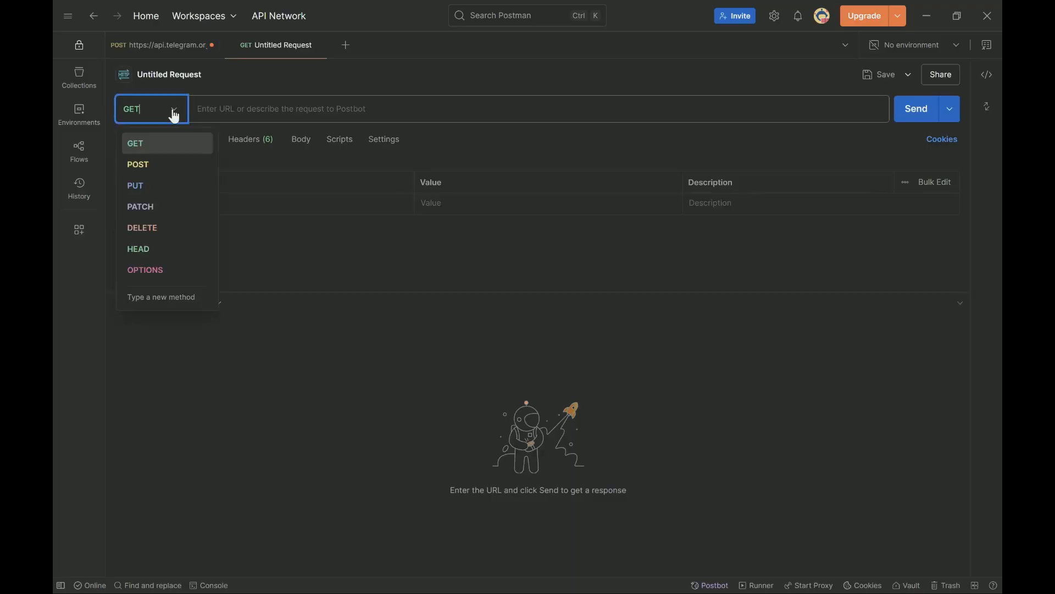
click(158, 165)
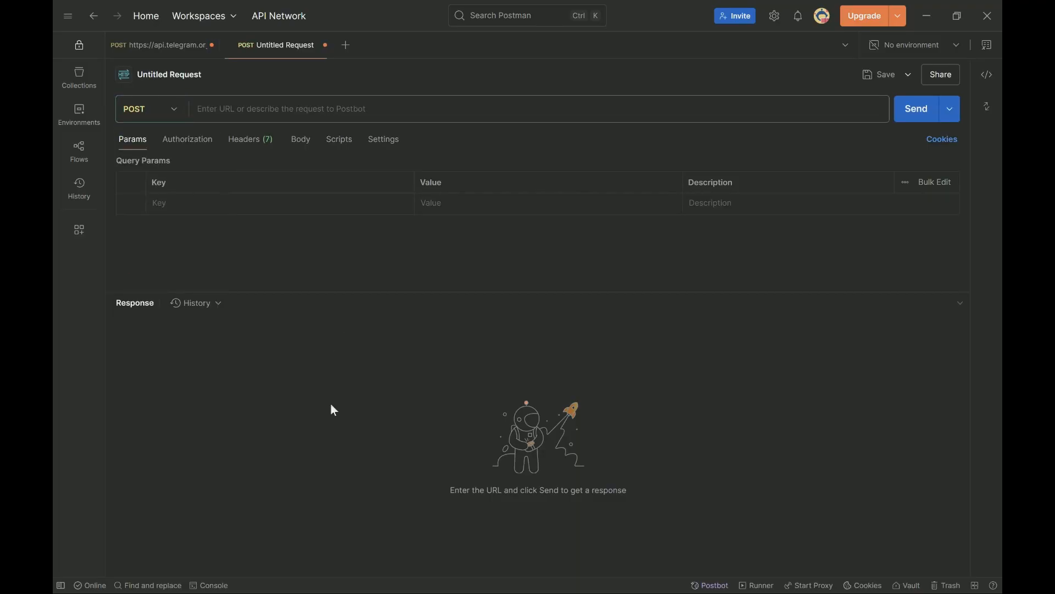
- Replace a mistakenly pasted Loom link with the Telegram setWebhook URL from the existing request
click(309, 114)
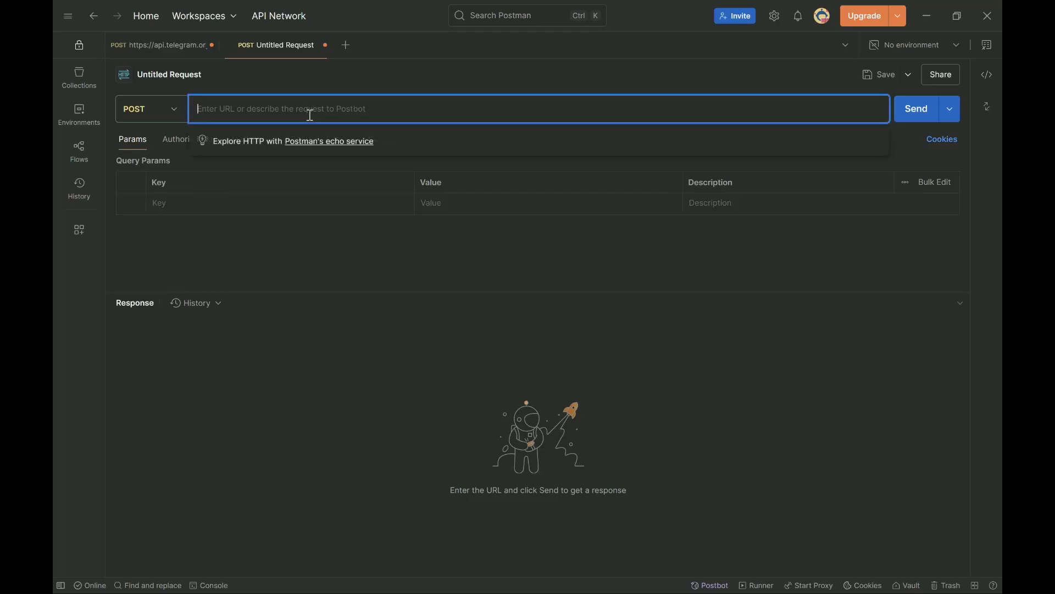
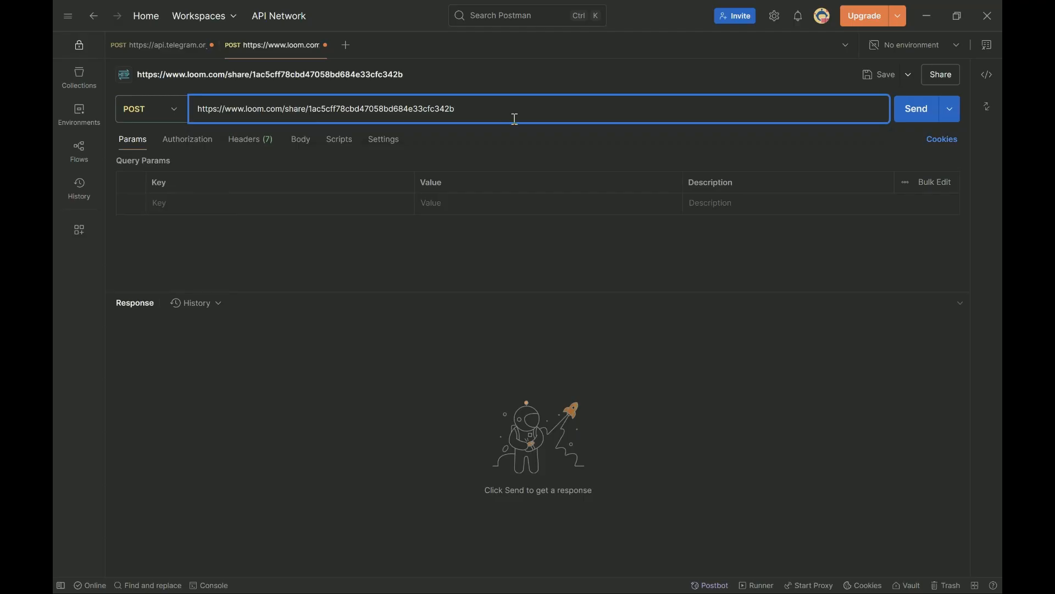
drag(514, 117, 174, 118)
key(ctrl+a)
key(BackSpace)
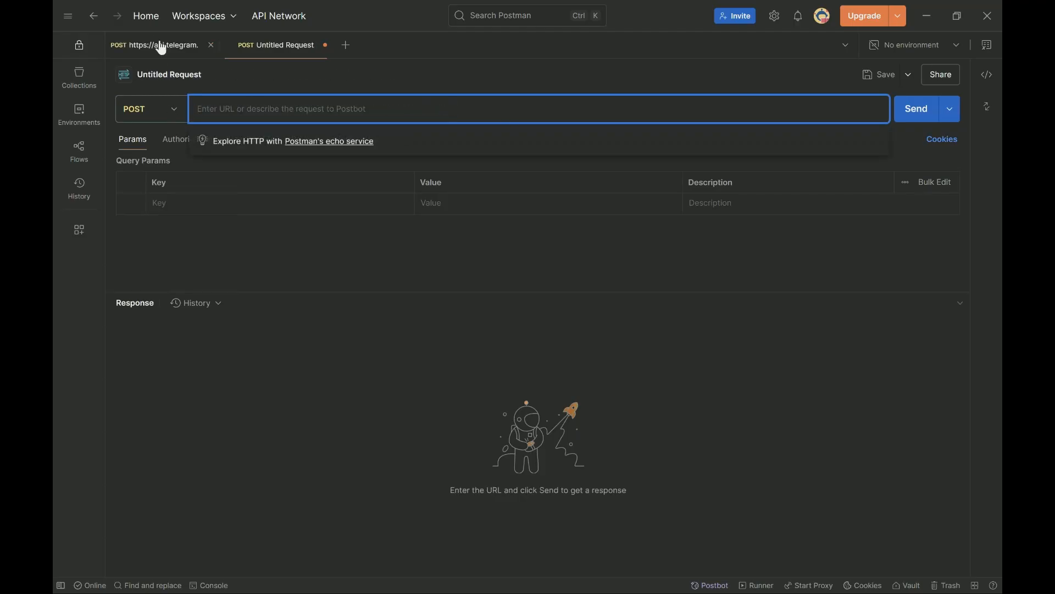
click(158, 44)
click(422, 104)
key(ctrl+a)
key(ctrl+c)
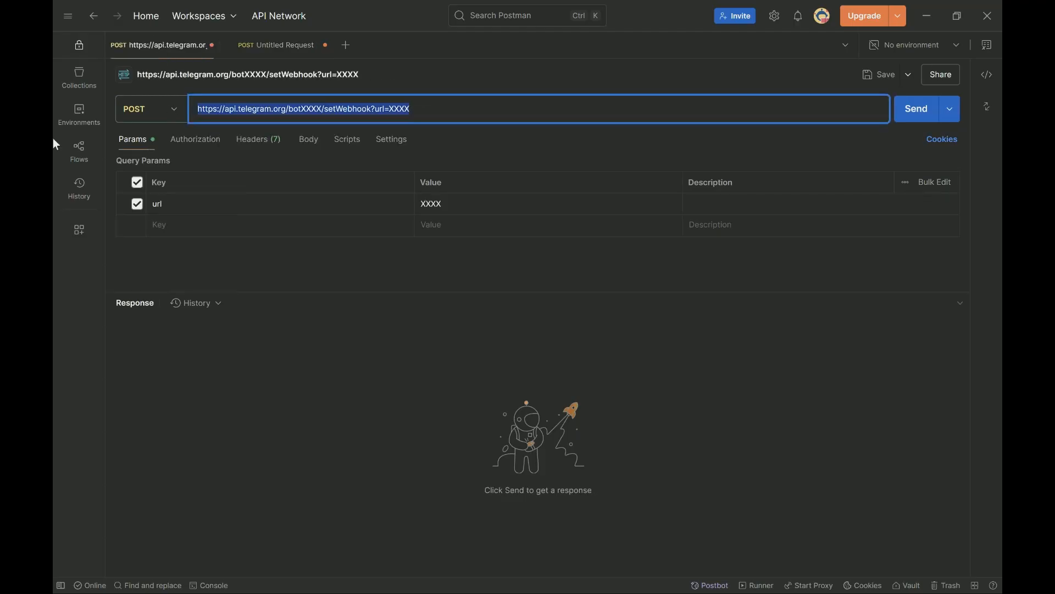
click(254, 49)
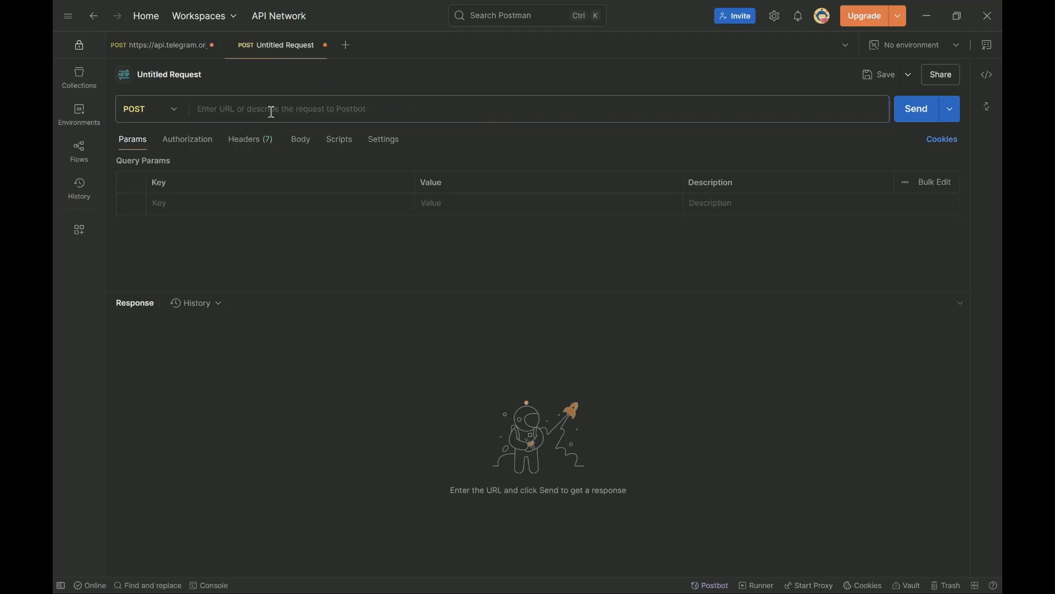
click(271, 111)
key(ctrl+v)
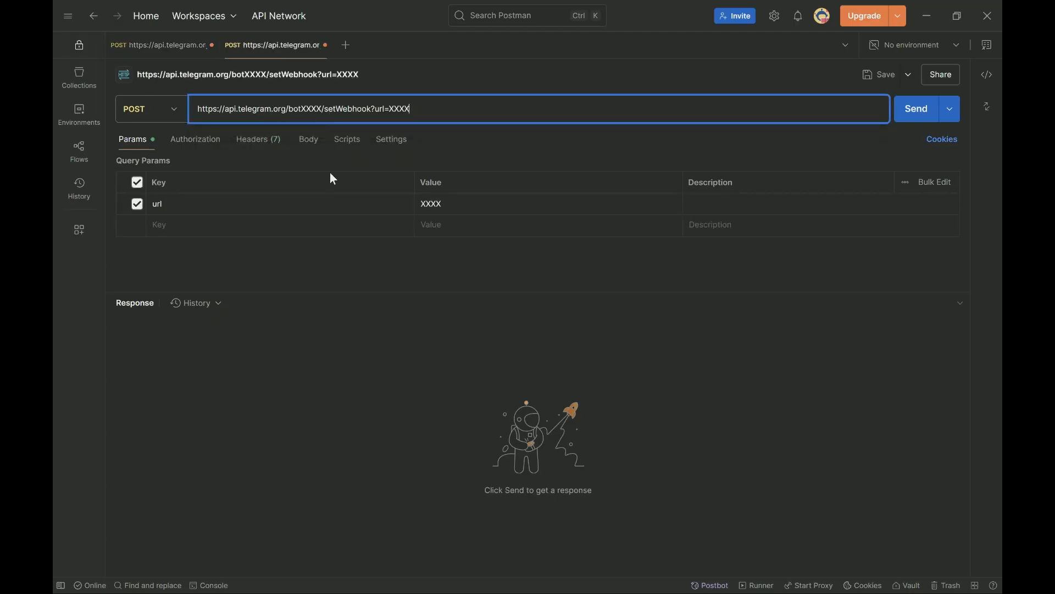
- Mark the bot token and url placeholders in the URL, then return to BotFather
drag(302, 110, 324, 109)
click(393, 109)
drag(393, 108, 417, 108)
click(609, 579)
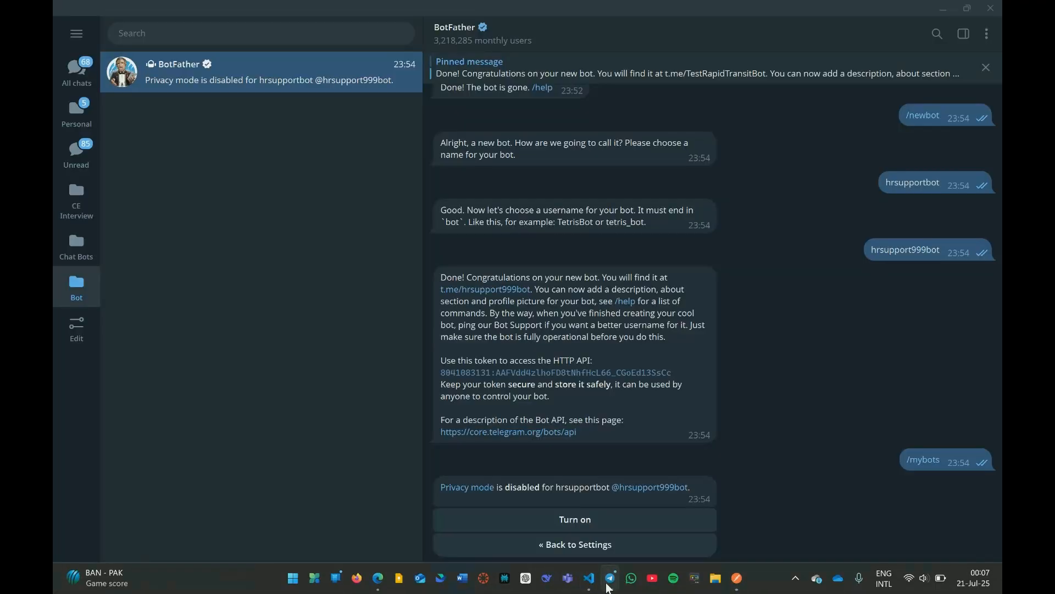
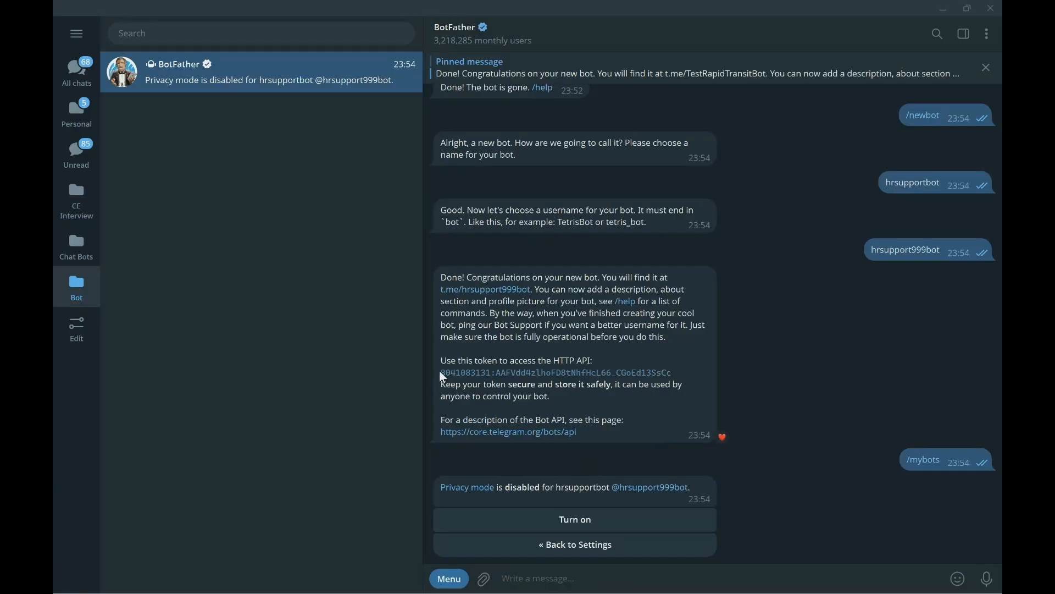
- Copy the new bot's HTTP API token from BotFather's congratulations message
drag(442, 373, 649, 372)
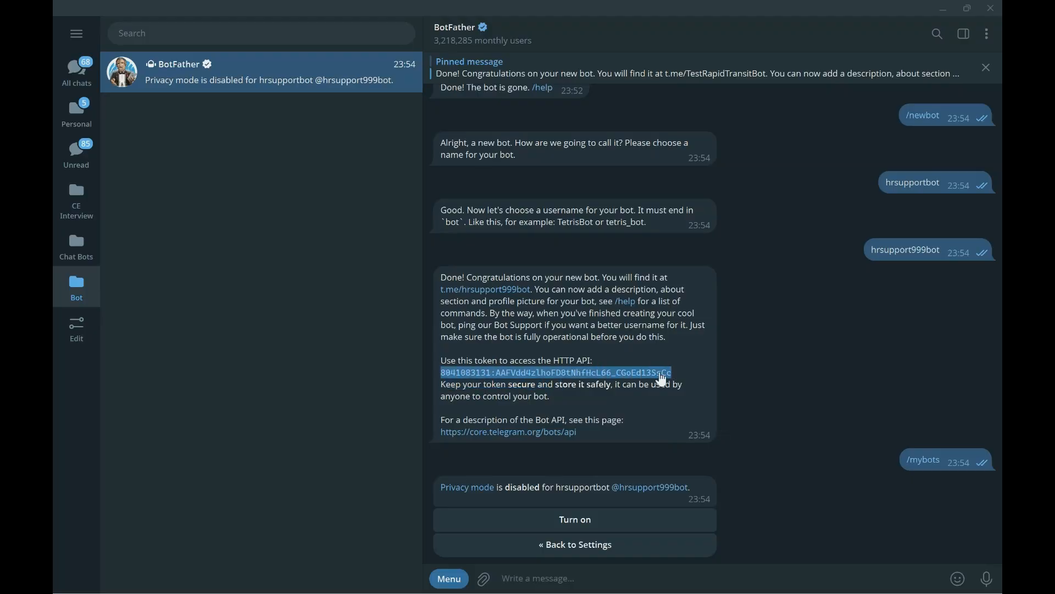
right_click(663, 378)
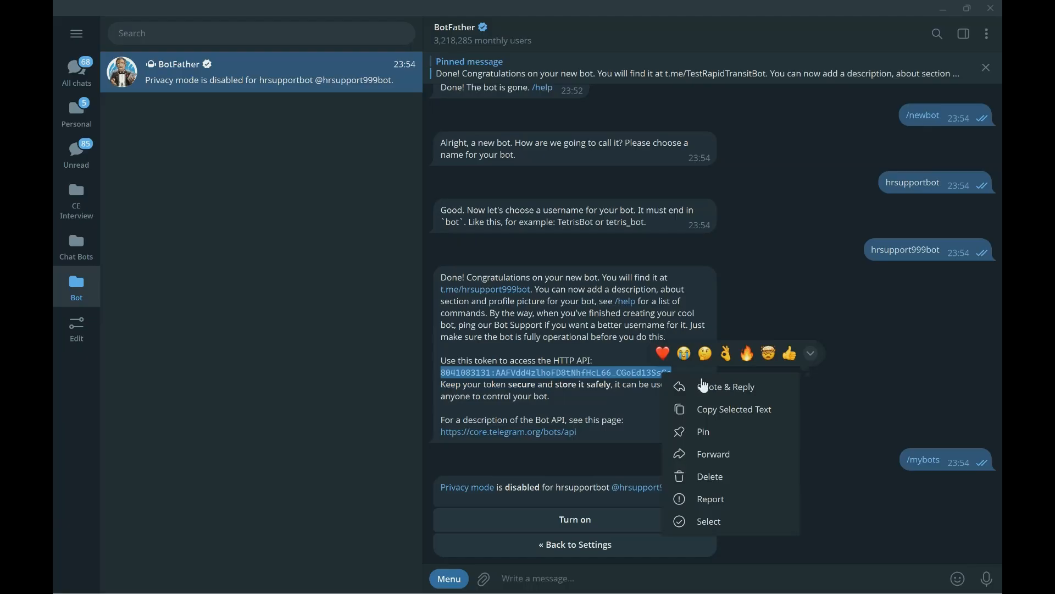
click(715, 410)
- Back in Postman, select the XXXX token placeholder after 'bot' in the setWebhook URL
click(946, 7)
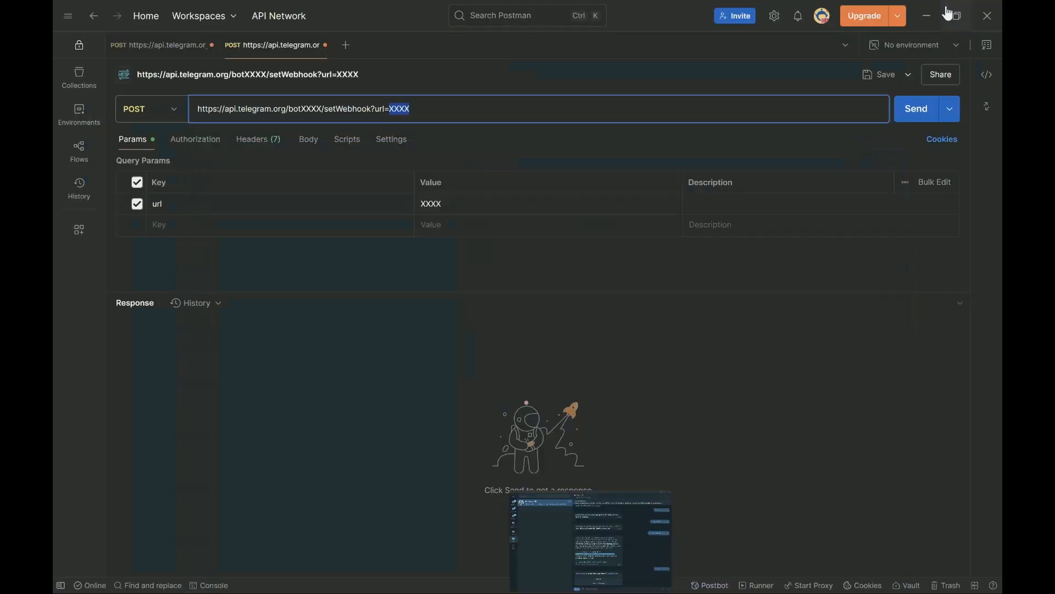
drag(325, 110, 304, 110)
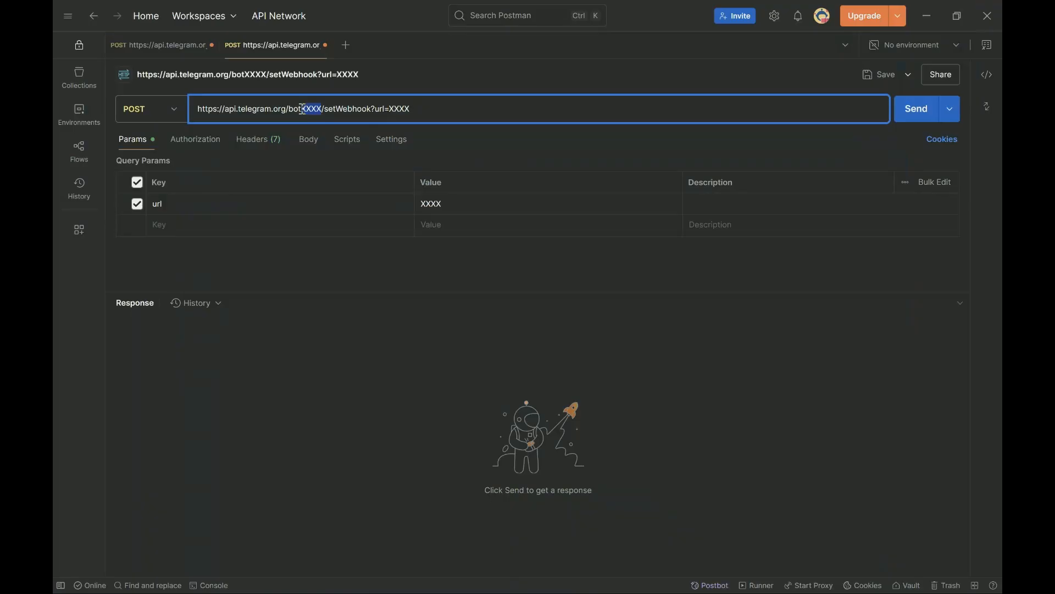
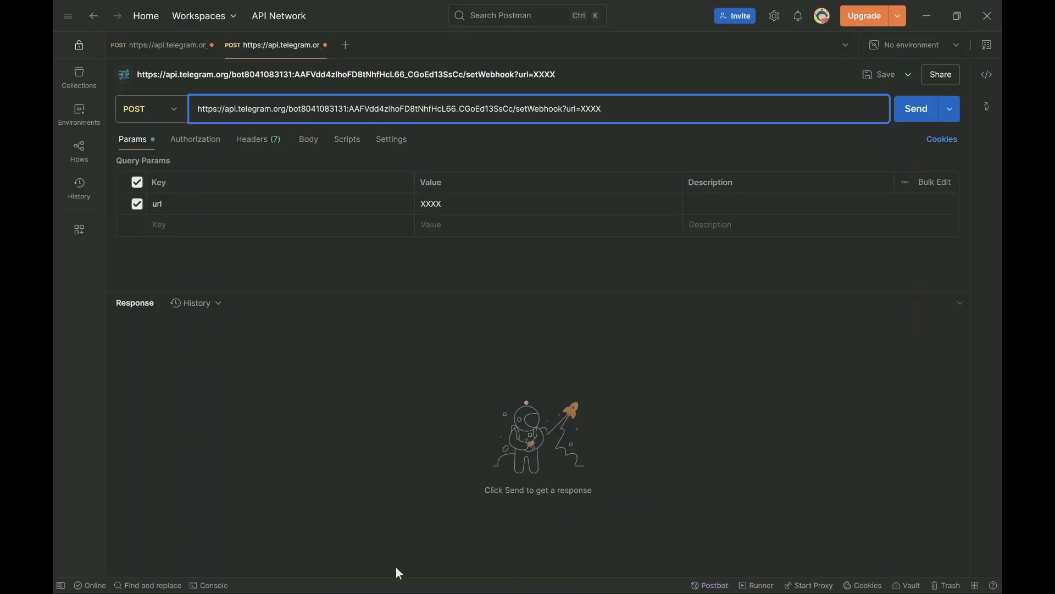
- Replace XXXX in Postman's setWebhook URL with the agent trigger's webhook URL, then send the request
click(367, 558)
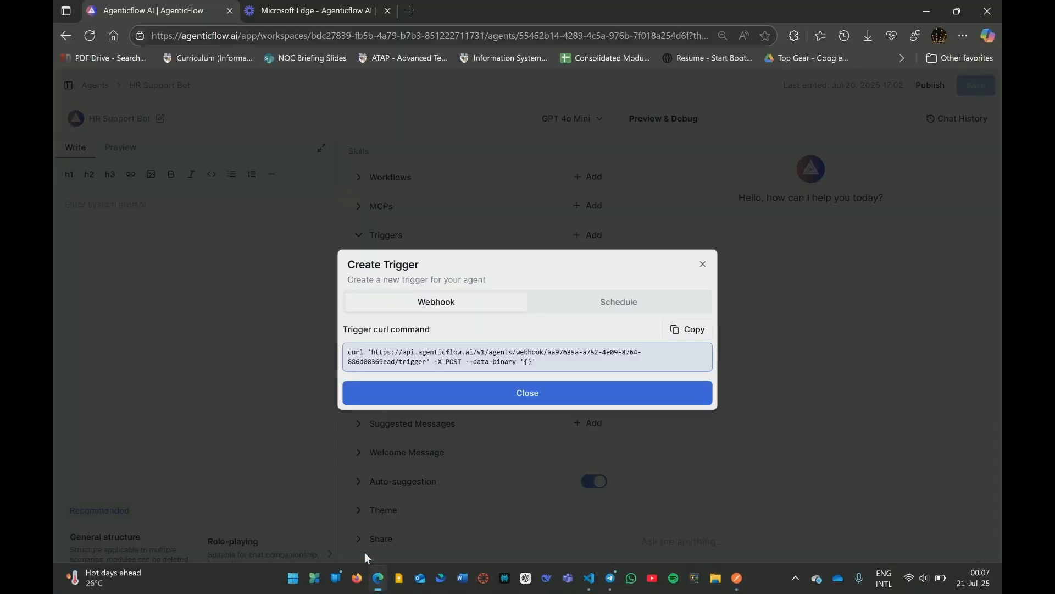
drag(373, 352, 427, 364)
key(ctrl+c)
click(427, 368)
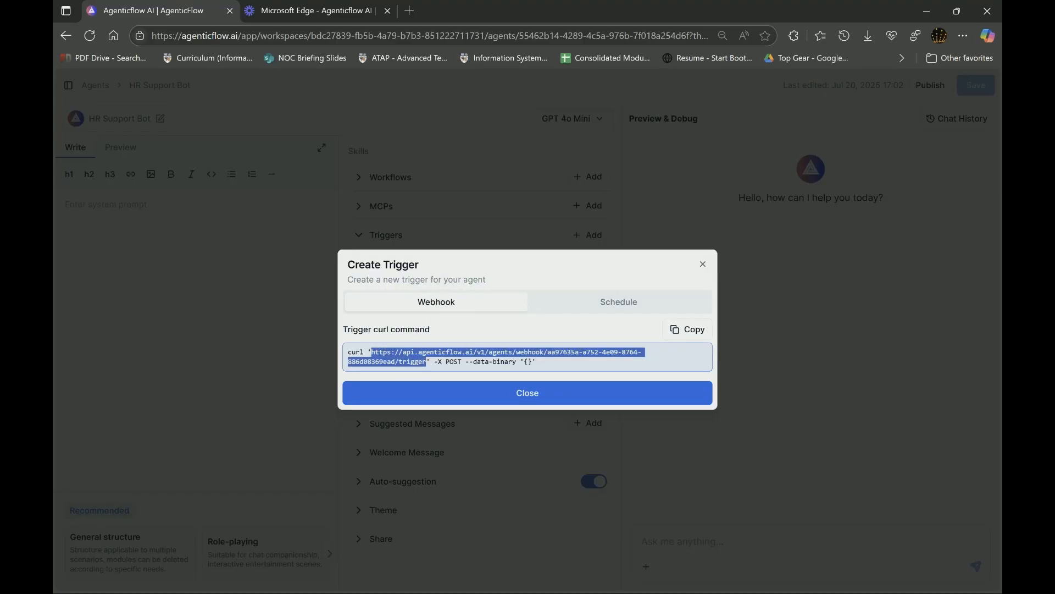
mouse_move(604, 592)
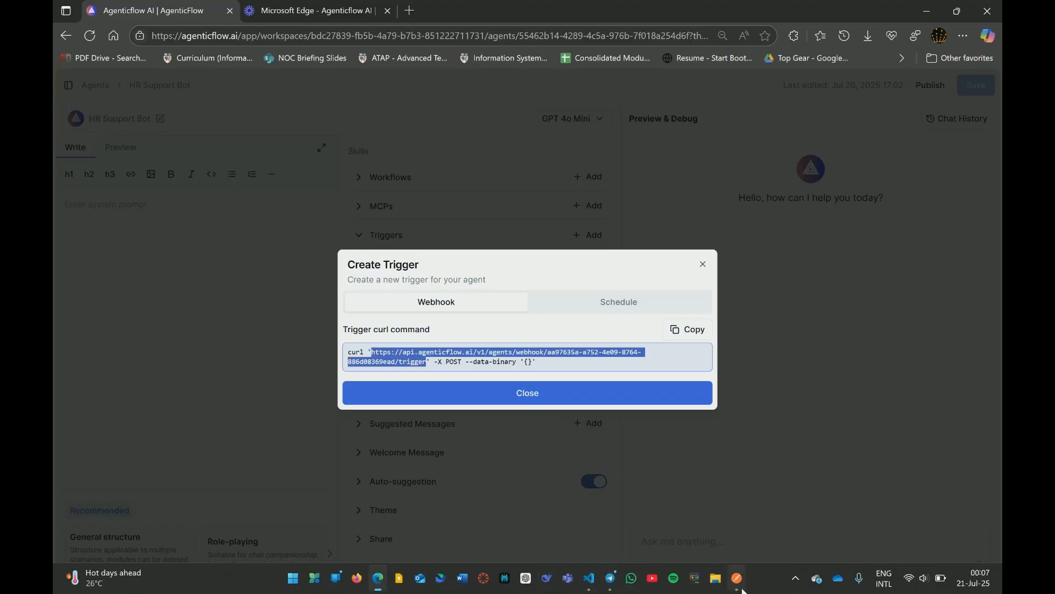
click(737, 578)
drag(617, 108, 581, 112)
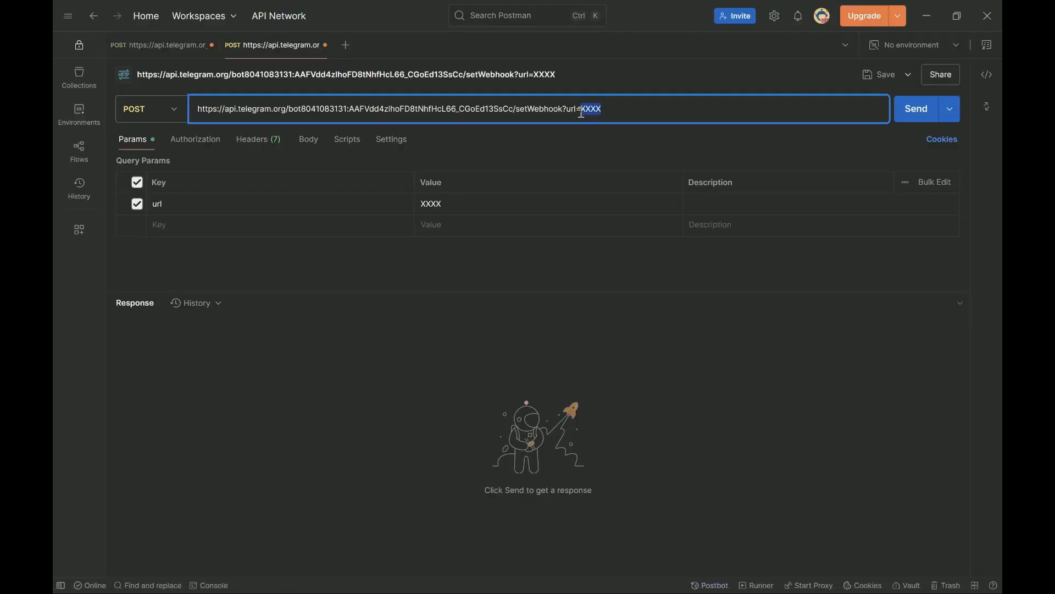
key(ctrl+v)
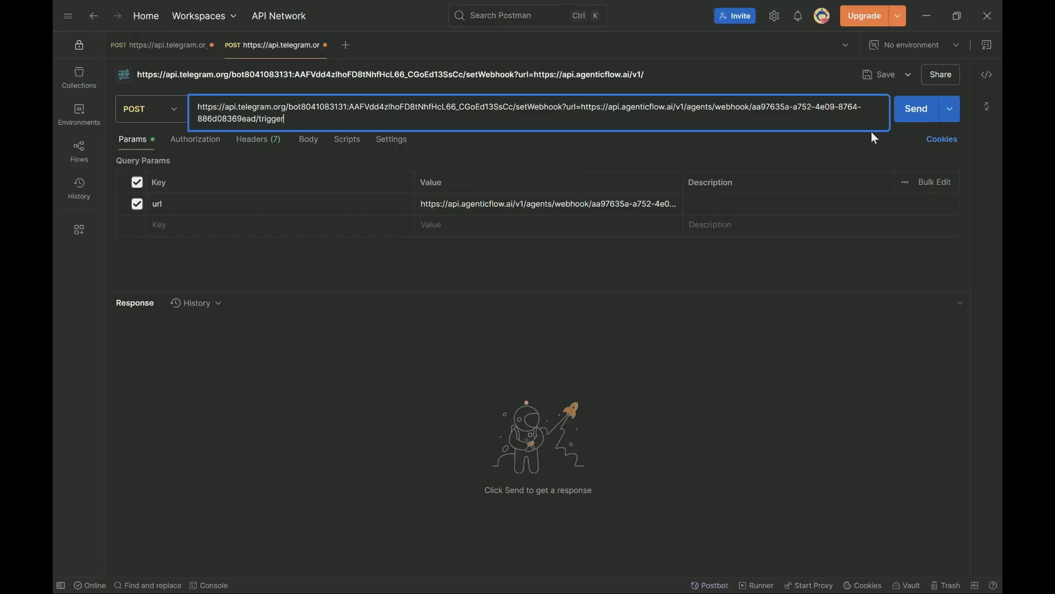
click(916, 110)
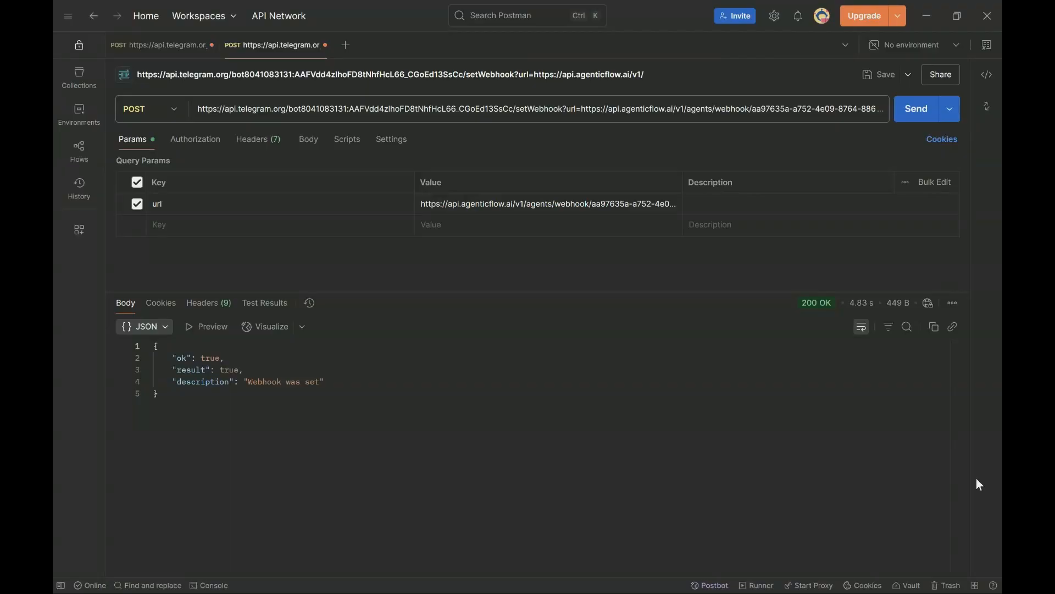
- Start a new Telegram connection in AgenticFlow named 'HR Support Bot'
mouse_move(761, 592)
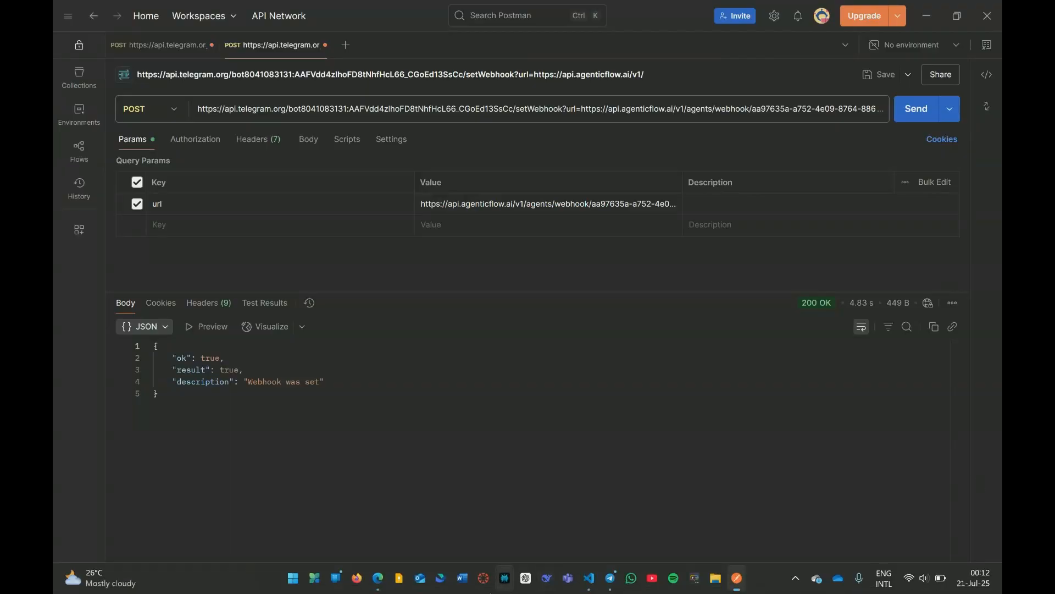
click(379, 584)
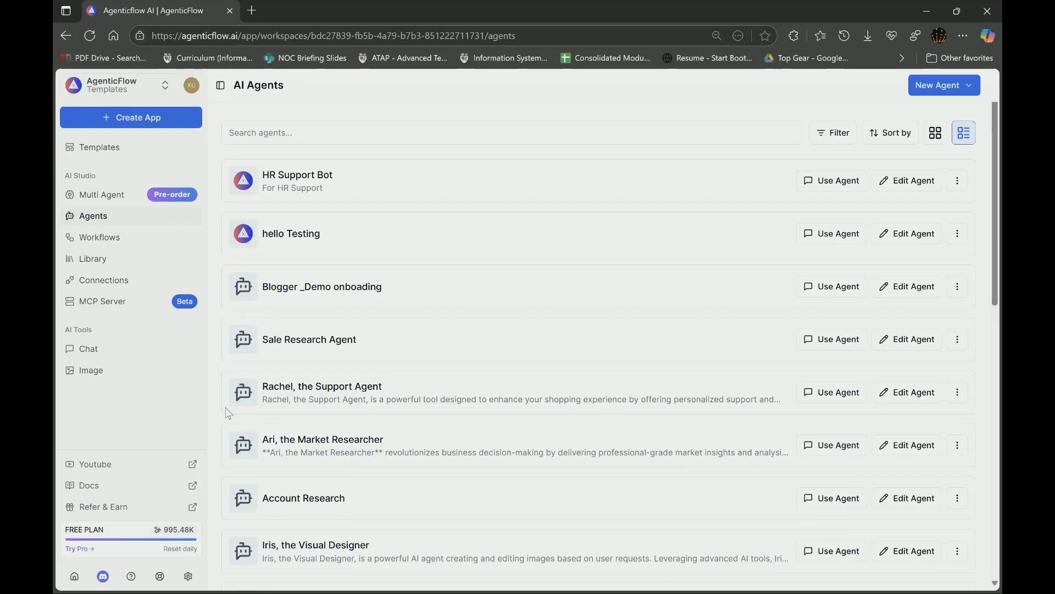
click(141, 289)
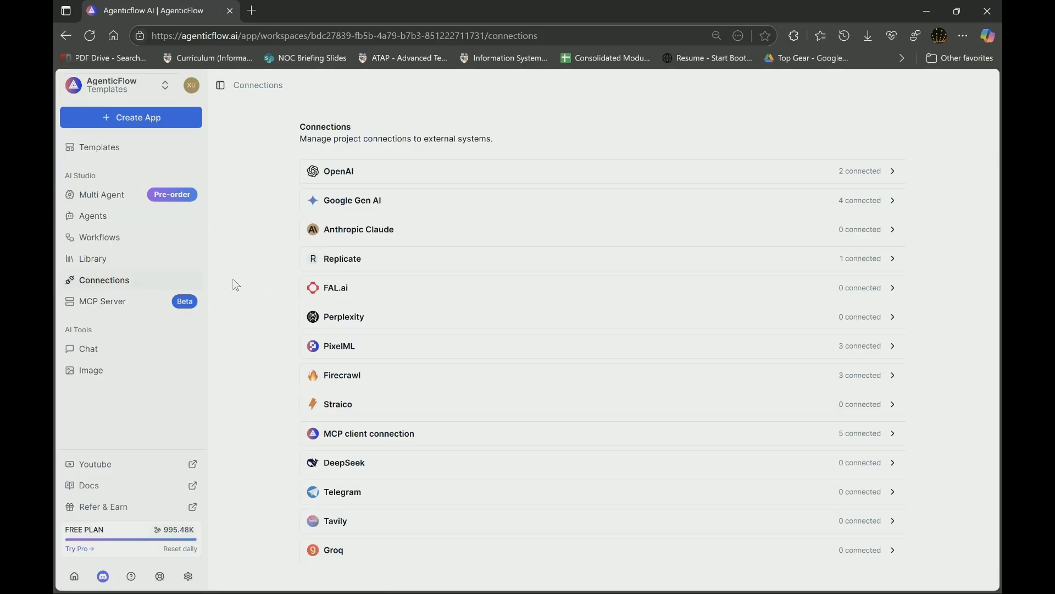
click(543, 500)
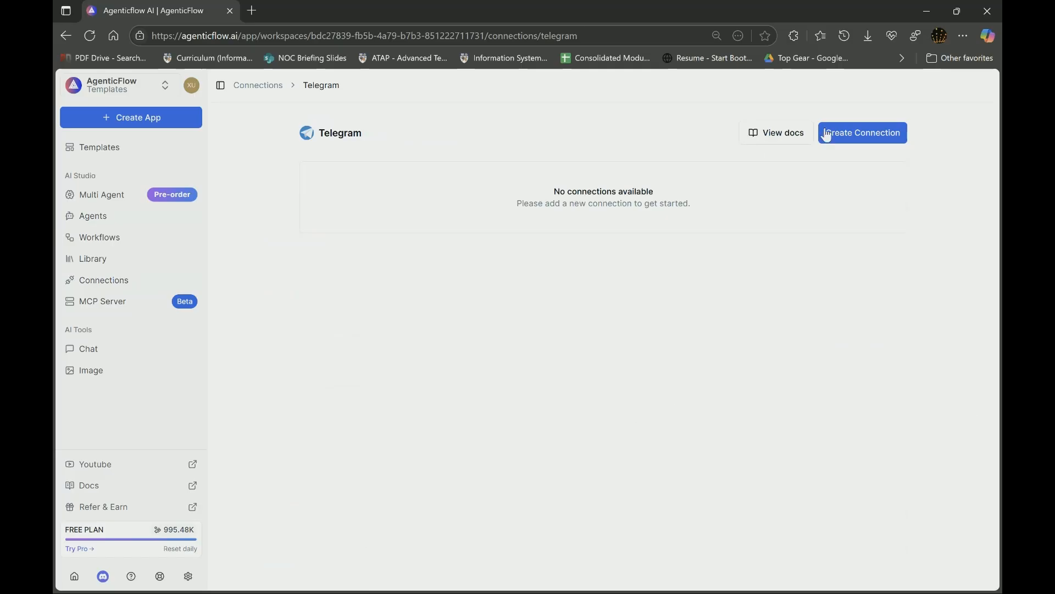
click(873, 136)
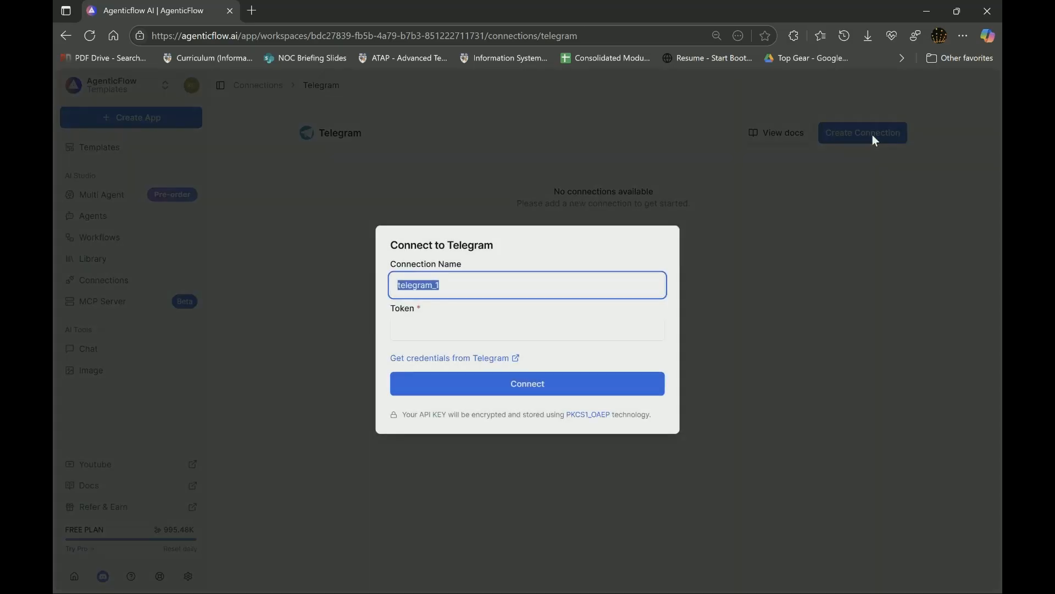
text(HR Support Bot)
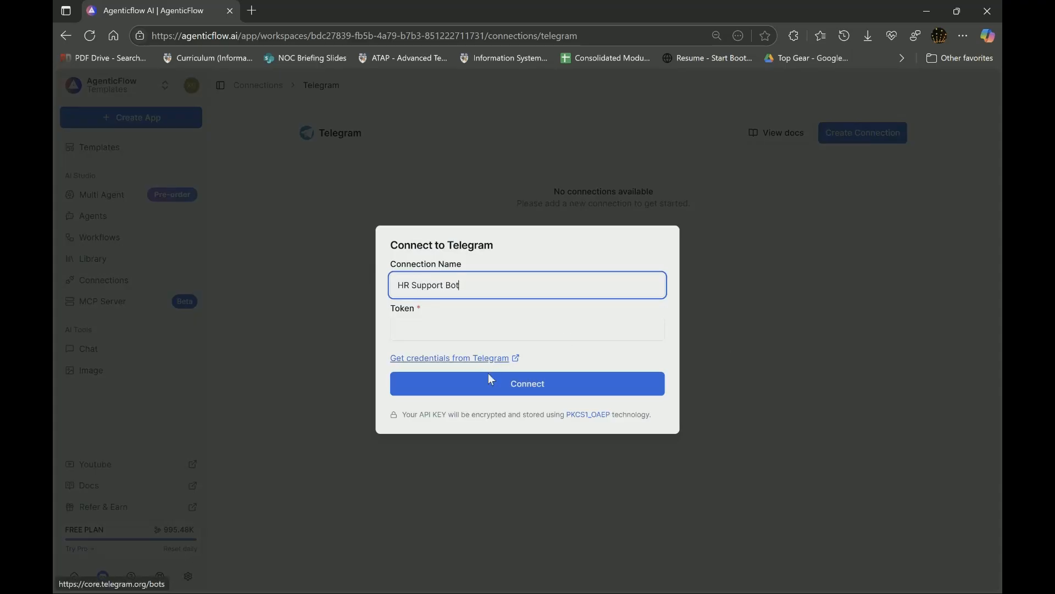
- Copy the bot's API token from the BotFather chat in Telegram
mouse_move(521, 588)
click(610, 578)
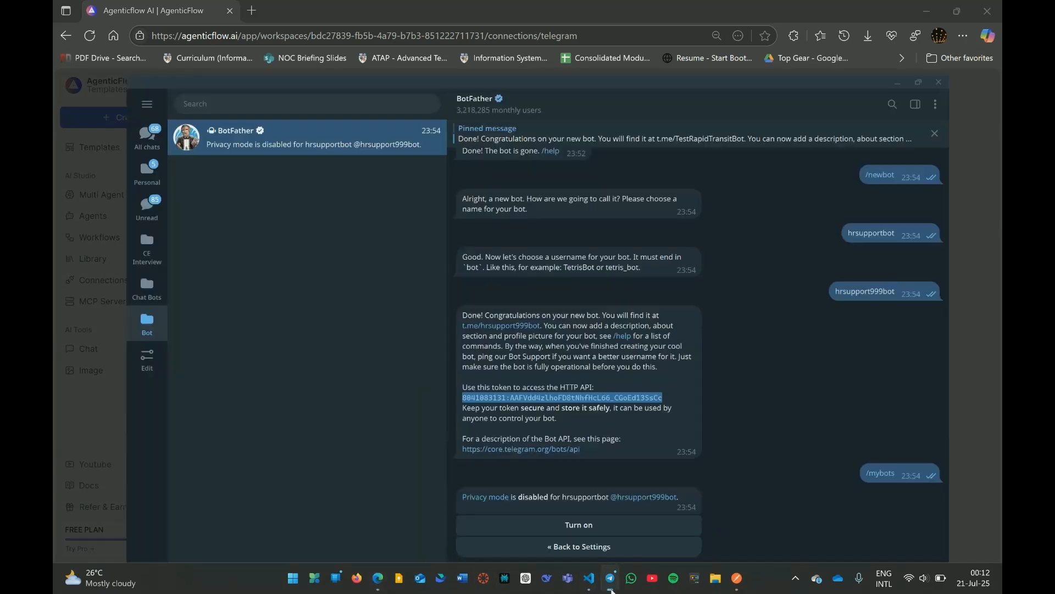
right_click(572, 376)
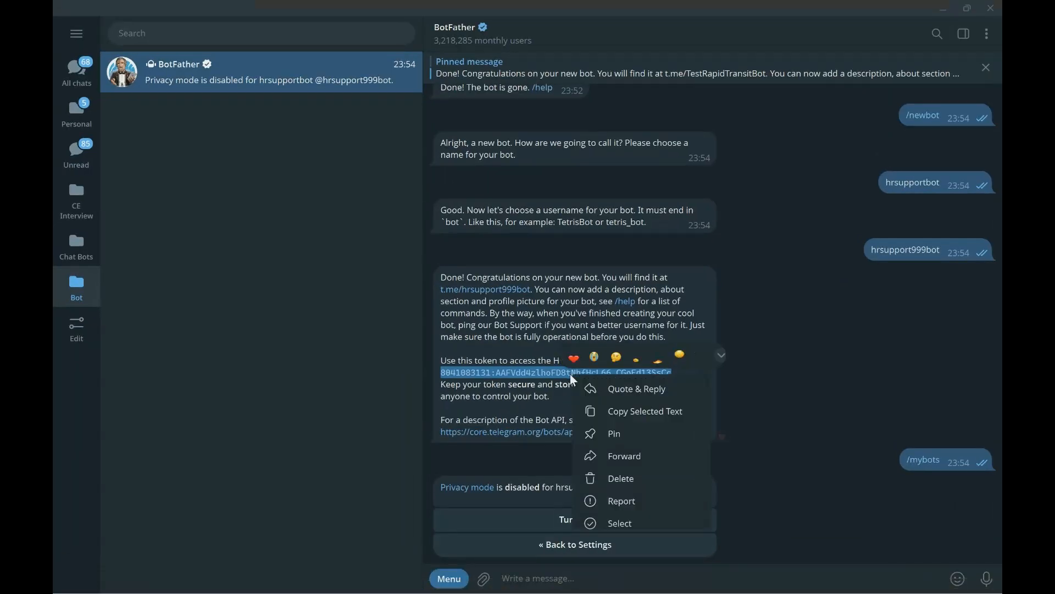
click(632, 414)
click(945, 9)
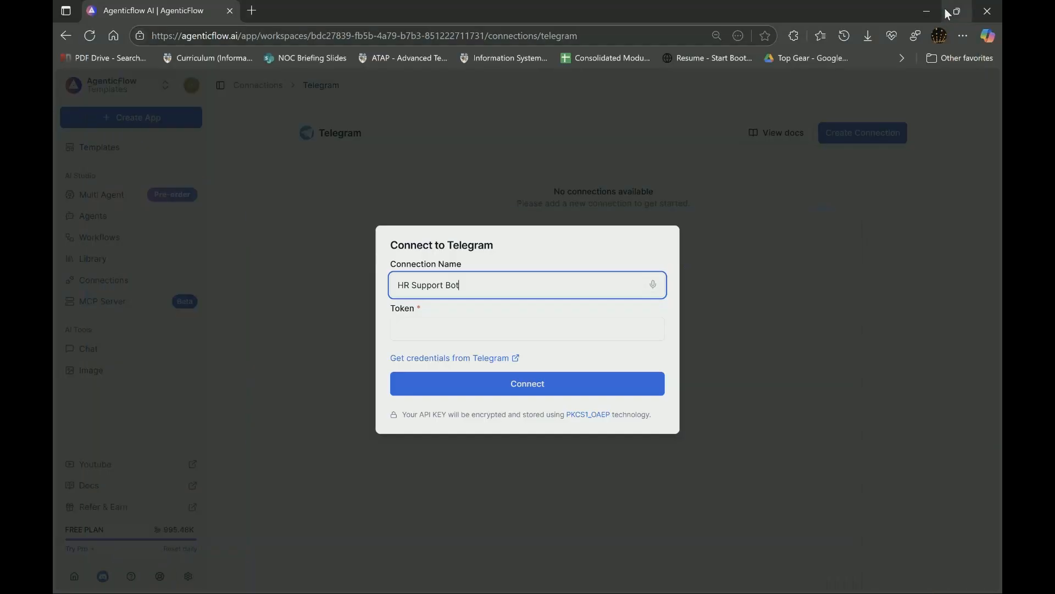
- Paste the bot token into the Token field, connect, and decline the browser's save-password offer
click(498, 325)
key(ctrl+v)
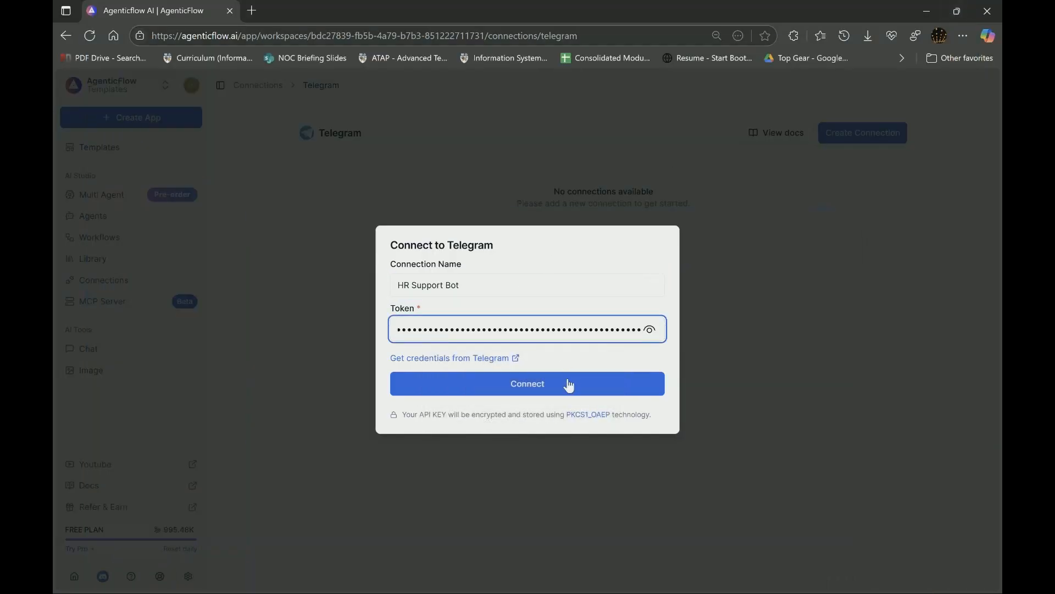
click(572, 386)
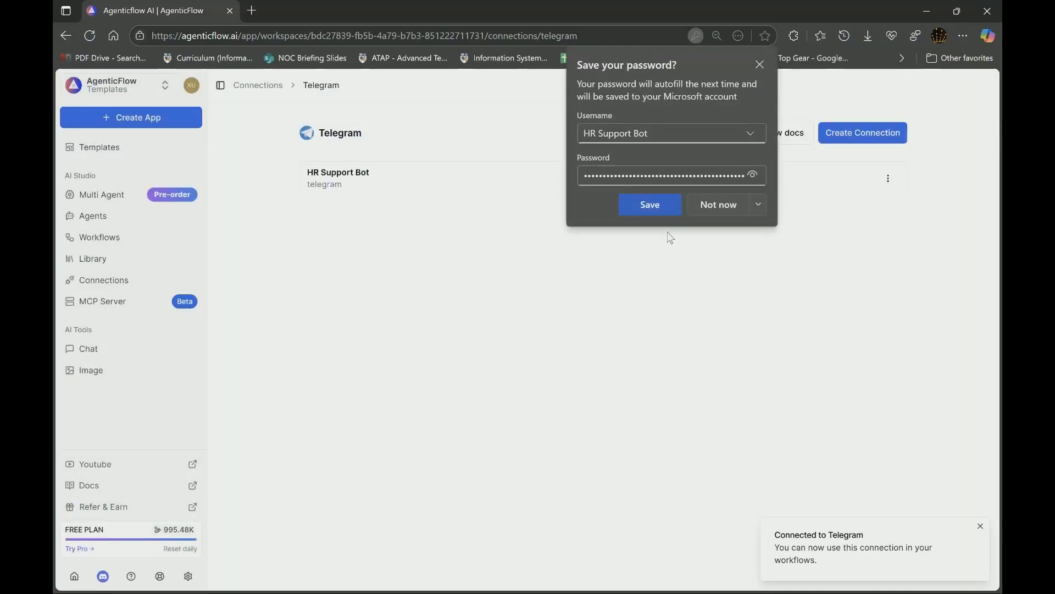
click(771, 256)
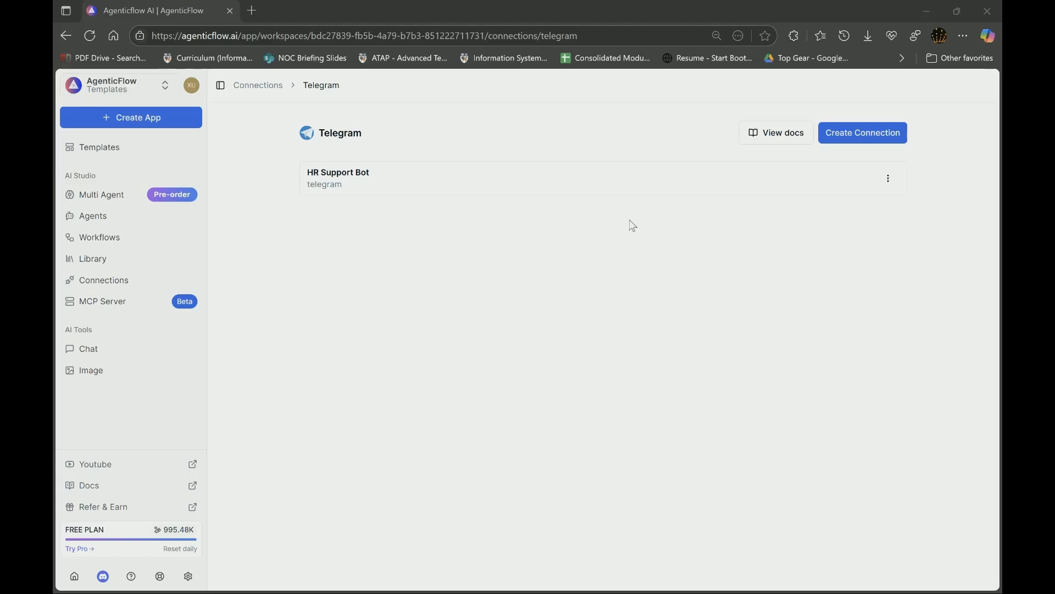
- Create a blank workflow named 'Send Telegram Message to User', reusing that name as its description
click(145, 244)
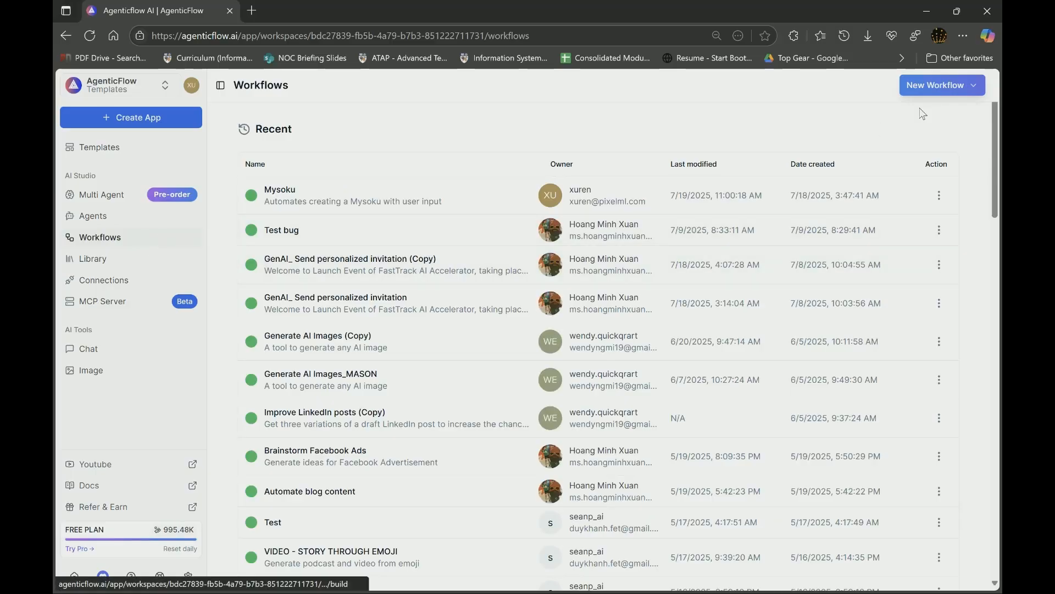
click(939, 87)
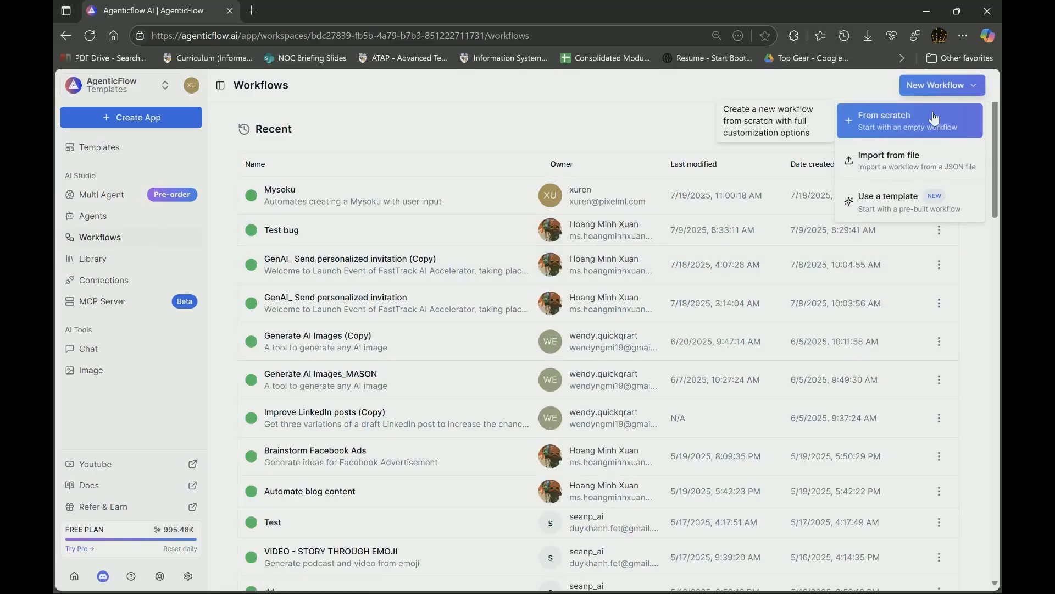
click(916, 124)
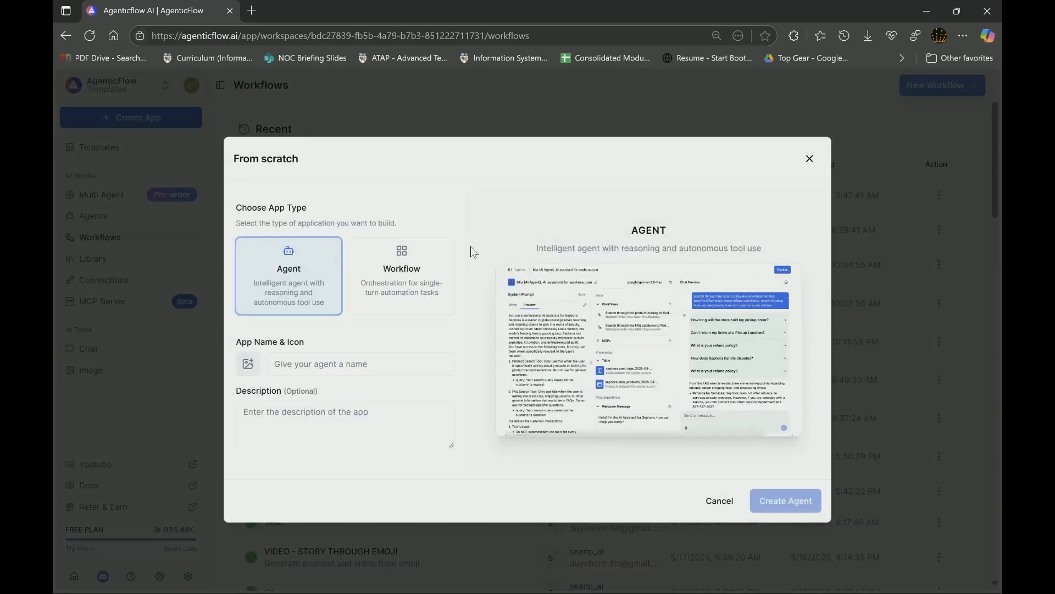
click(415, 266)
click(388, 358)
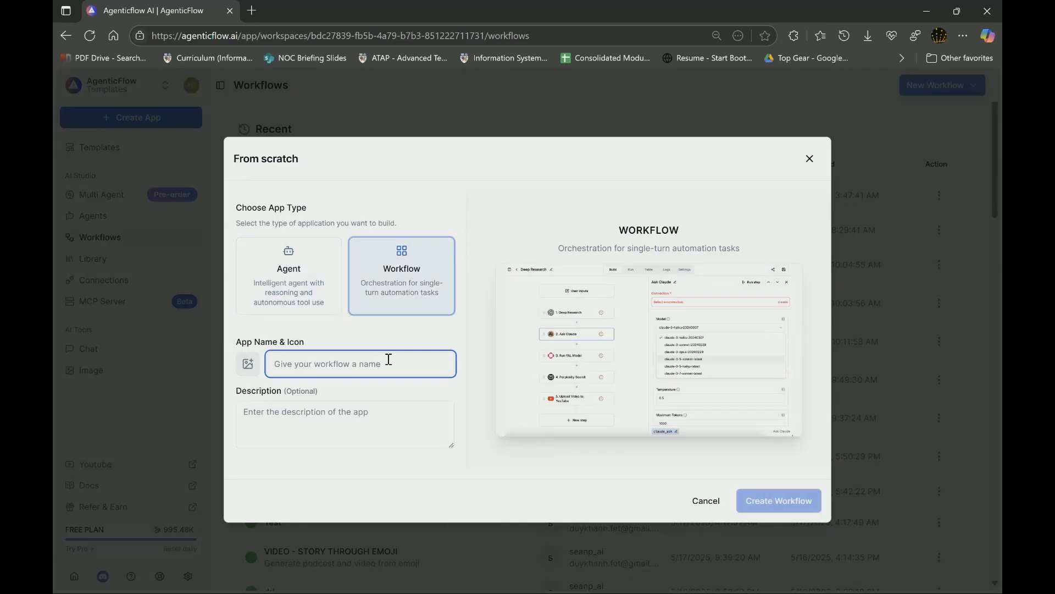
text(Send Teleg)
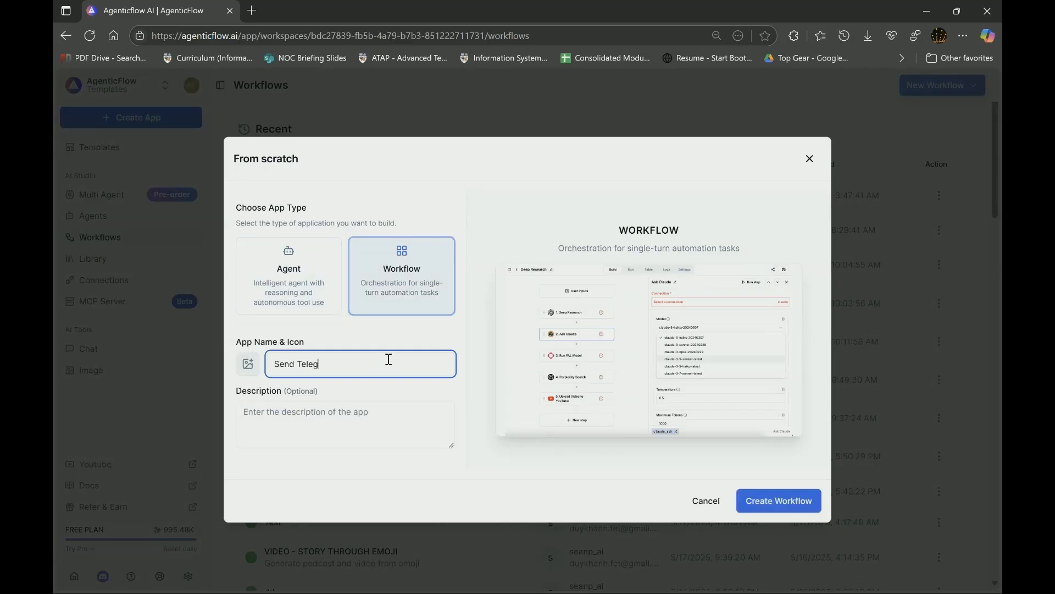
text(ram Message to User)
key(ctrl+a)
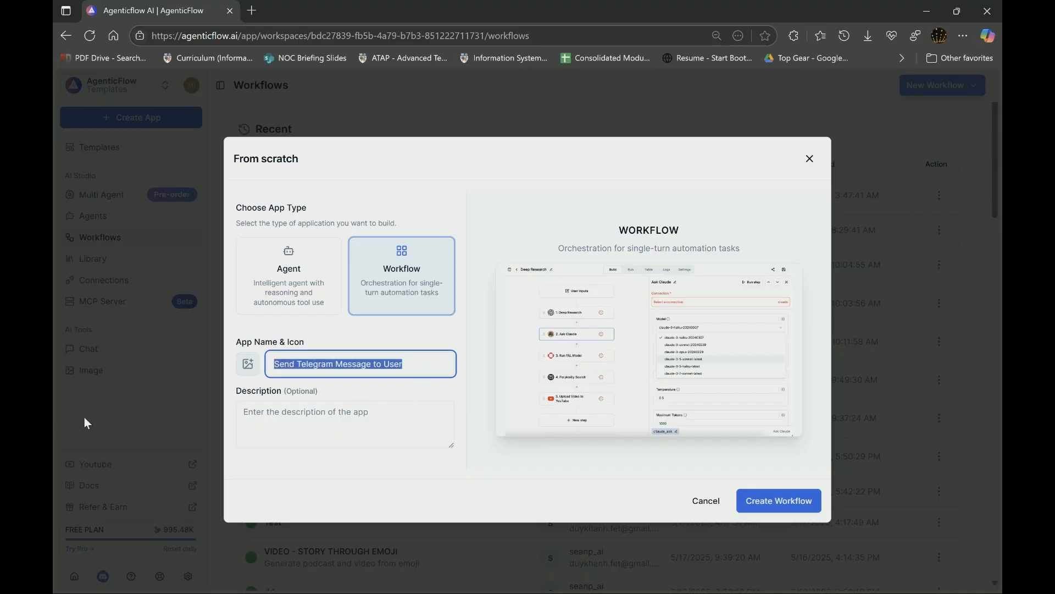
click(336, 435)
key(ctrl+v)
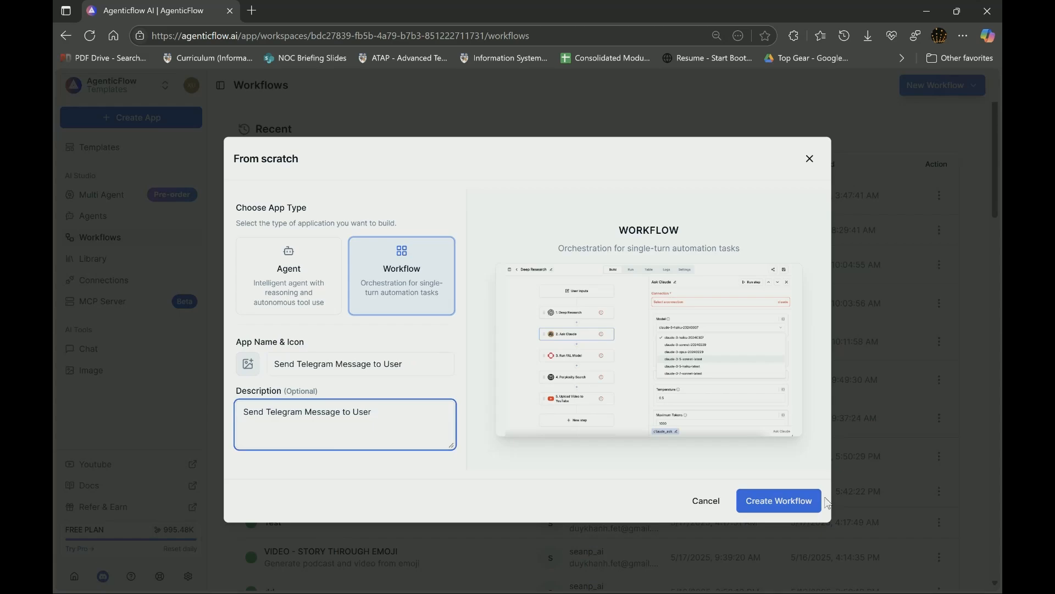
click(787, 502)
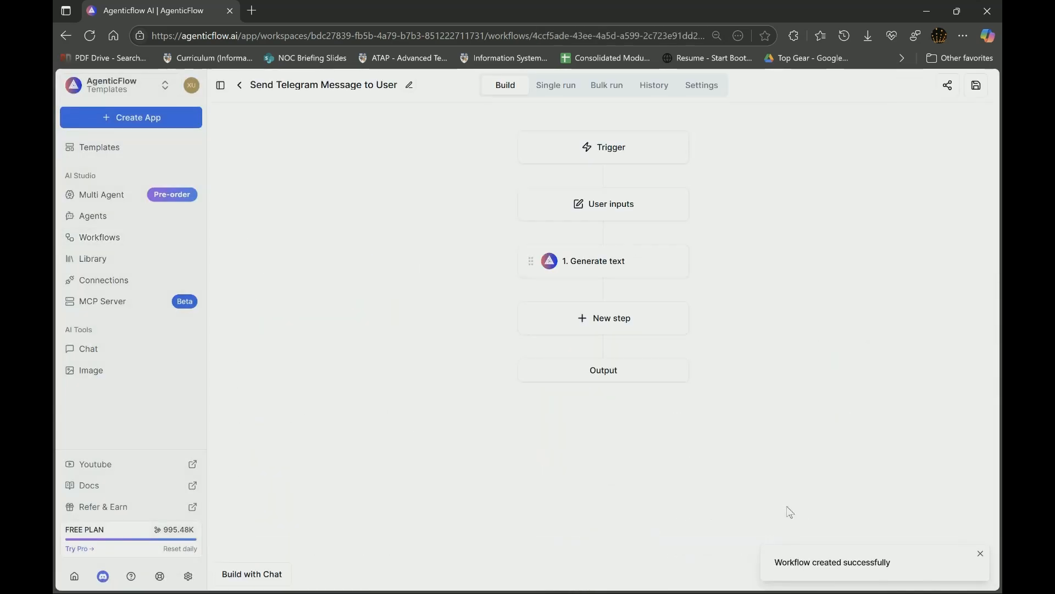
- Replace the default User inputs text field with one named 'message'
click(620, 204)
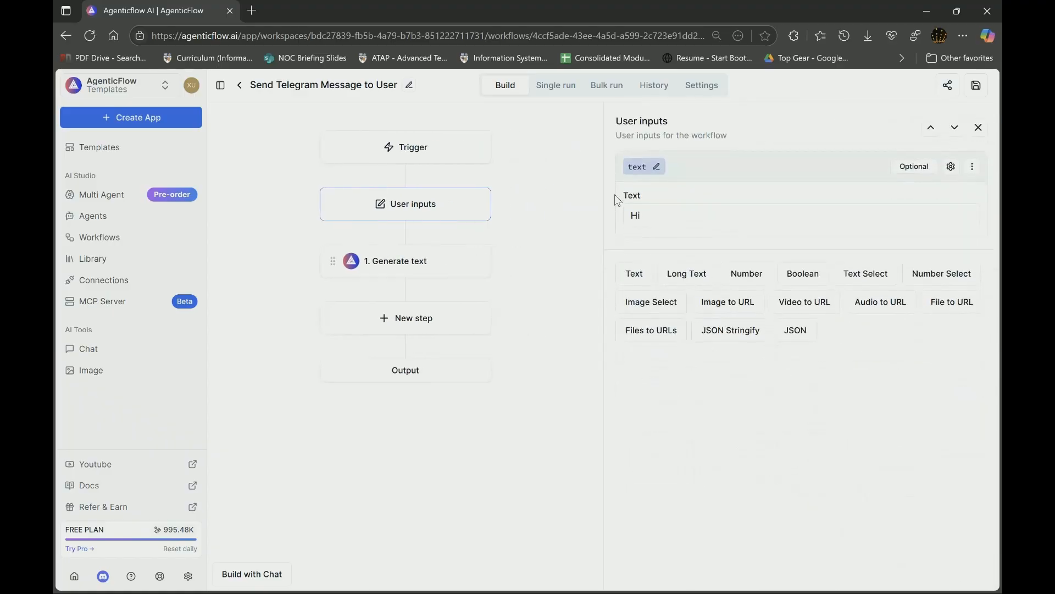
click(972, 167)
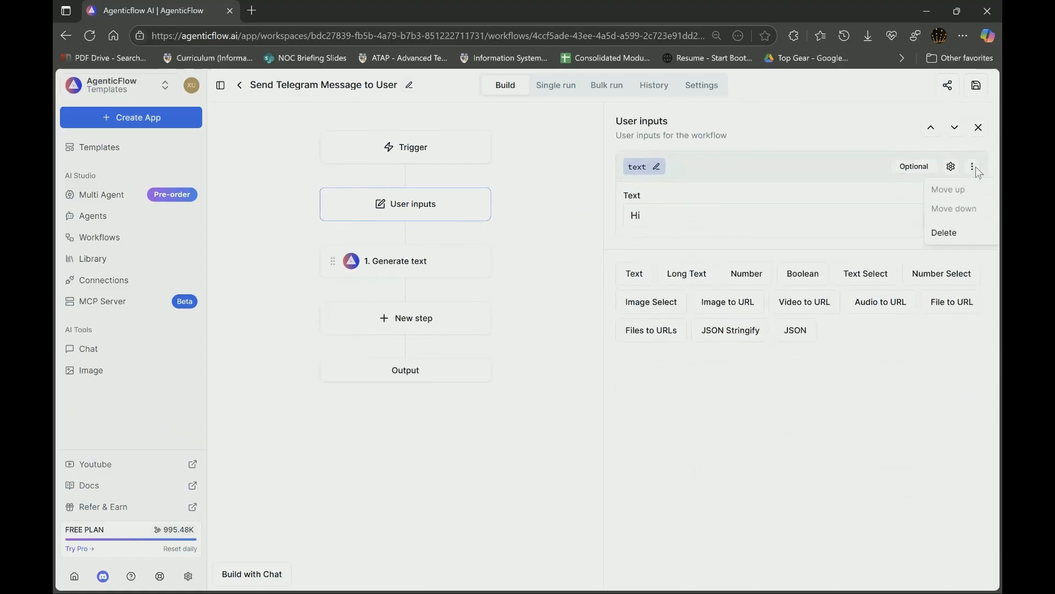
click(944, 232)
click(635, 188)
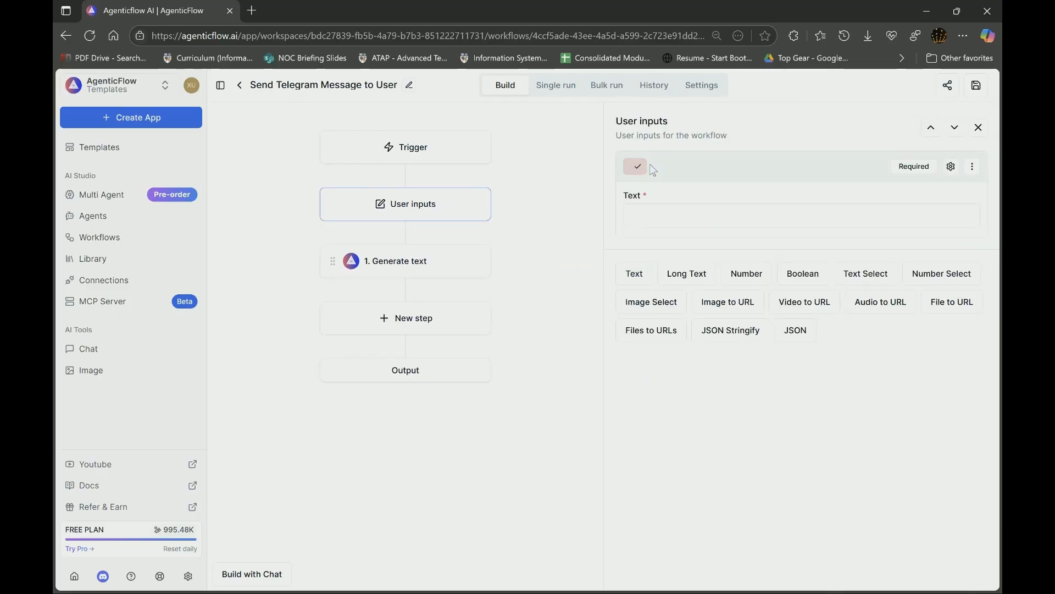
text(message)
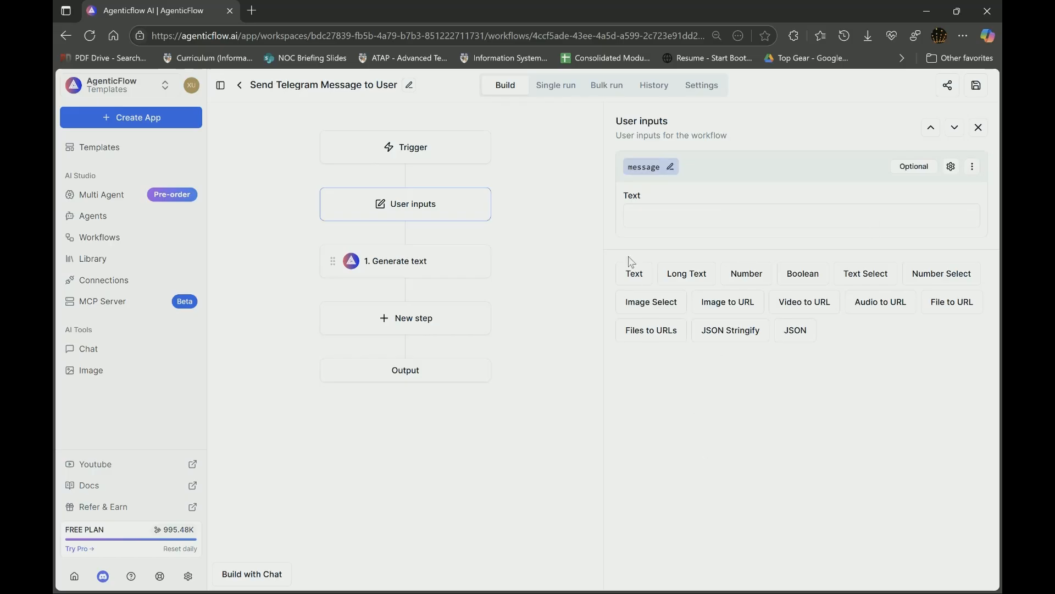
- Add a second text input named 'chat_id', save, and delete the Generate text step
click(634, 273)
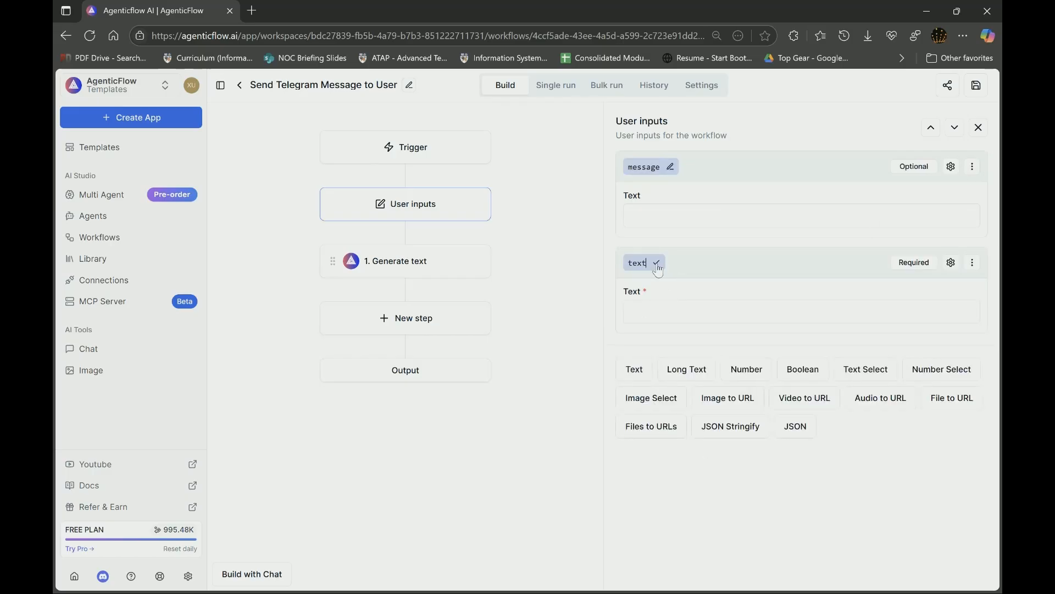
click(655, 266)
key(BackSpace)
text(chat_id)
click(847, 481)
click(981, 84)
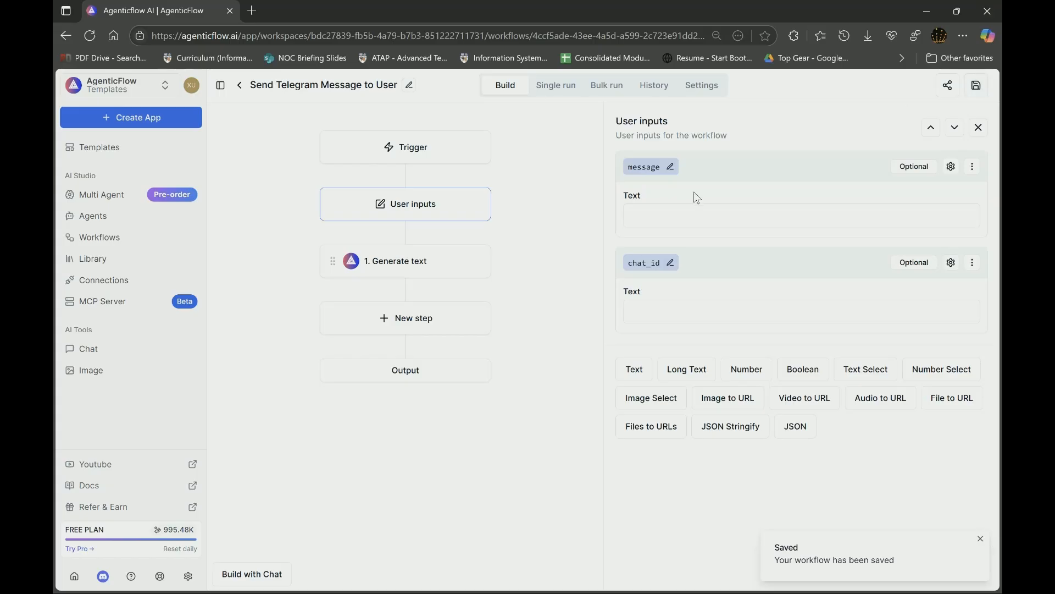
click(476, 264)
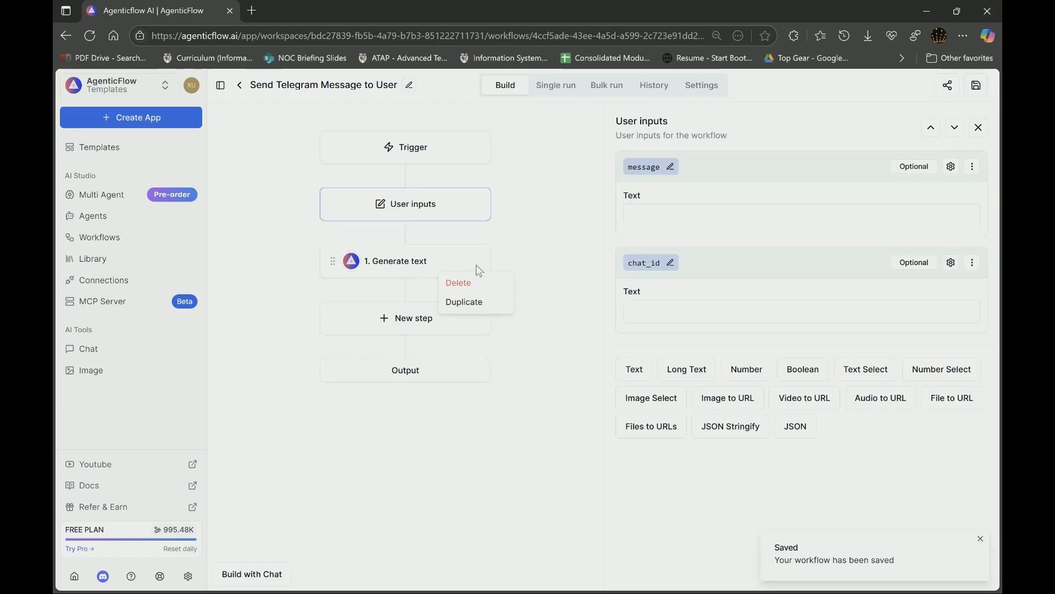
click(476, 287)
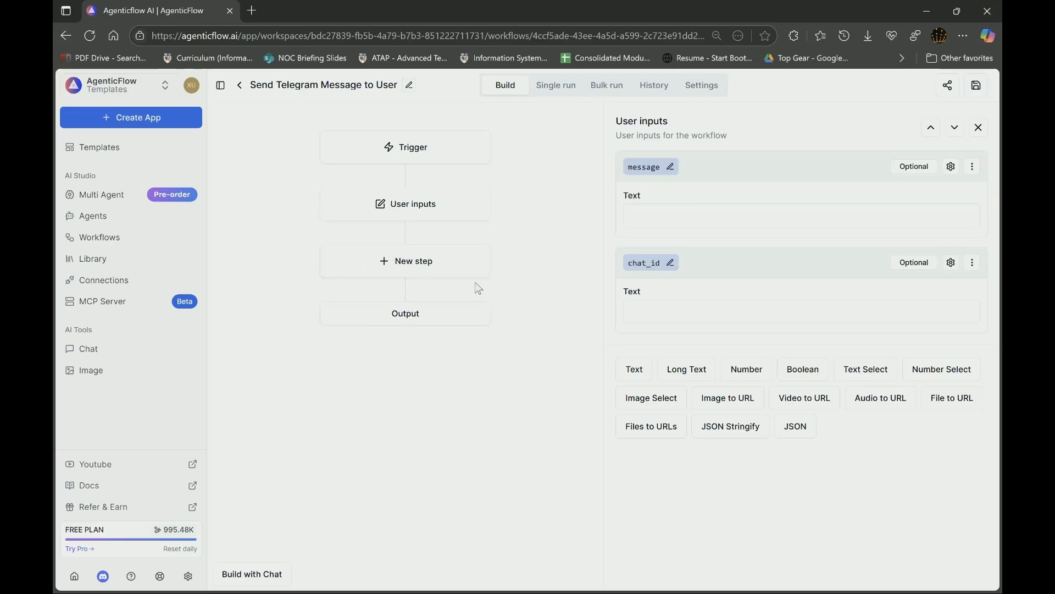
- Add a Send Telegram Message step, found by searching 'telegram', and open its settings
click(438, 273)
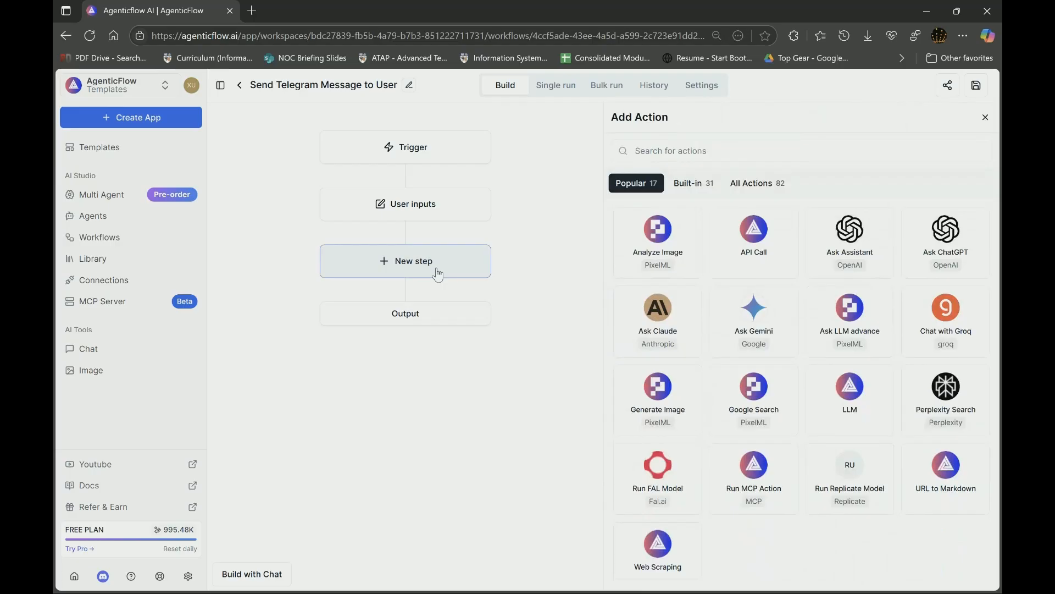
click(692, 152)
text(teleg)
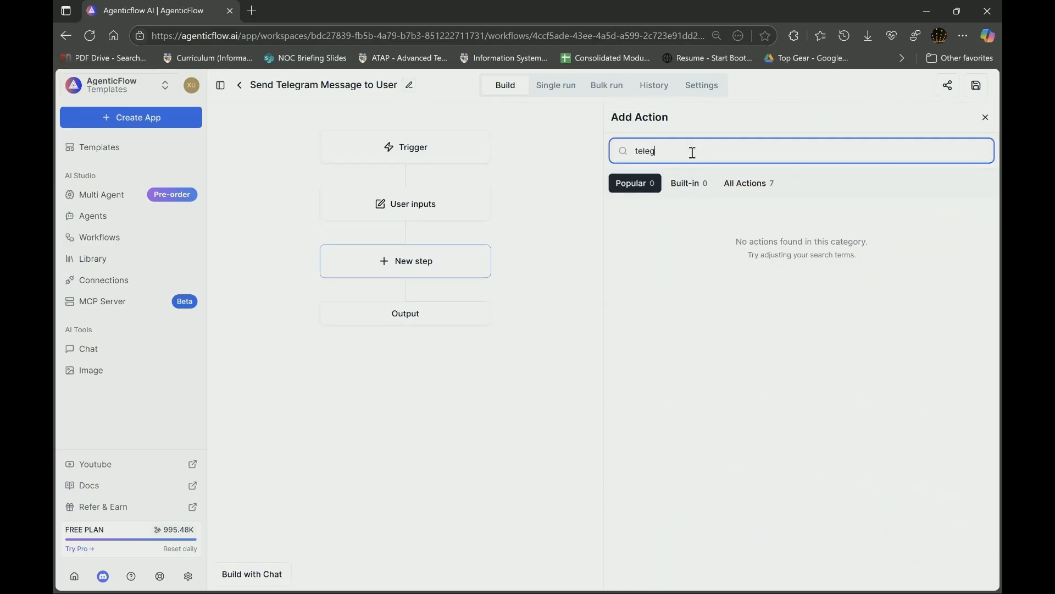
text(ram)
click(747, 187)
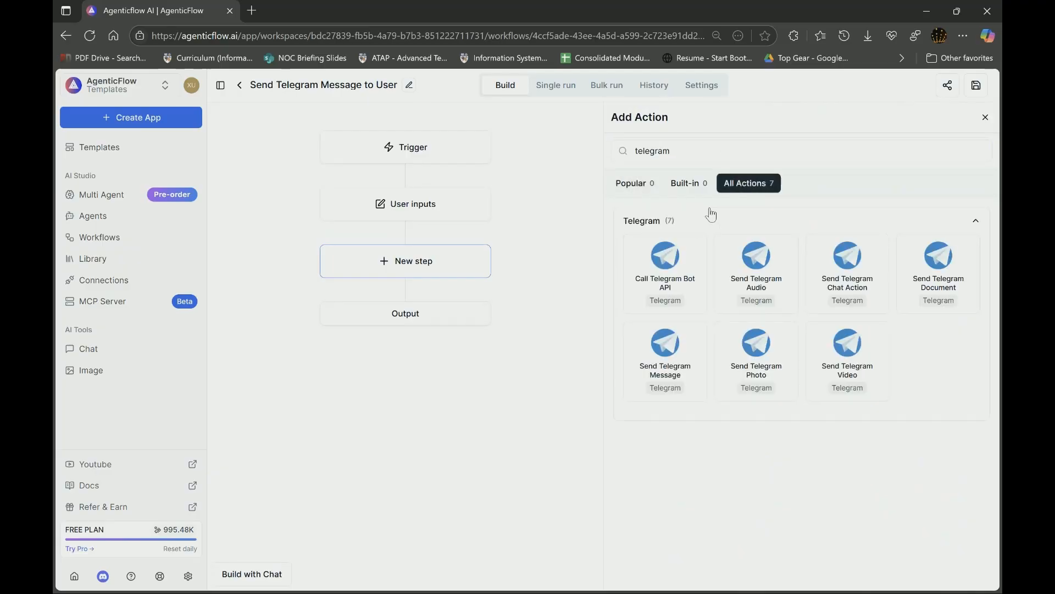
click(665, 357)
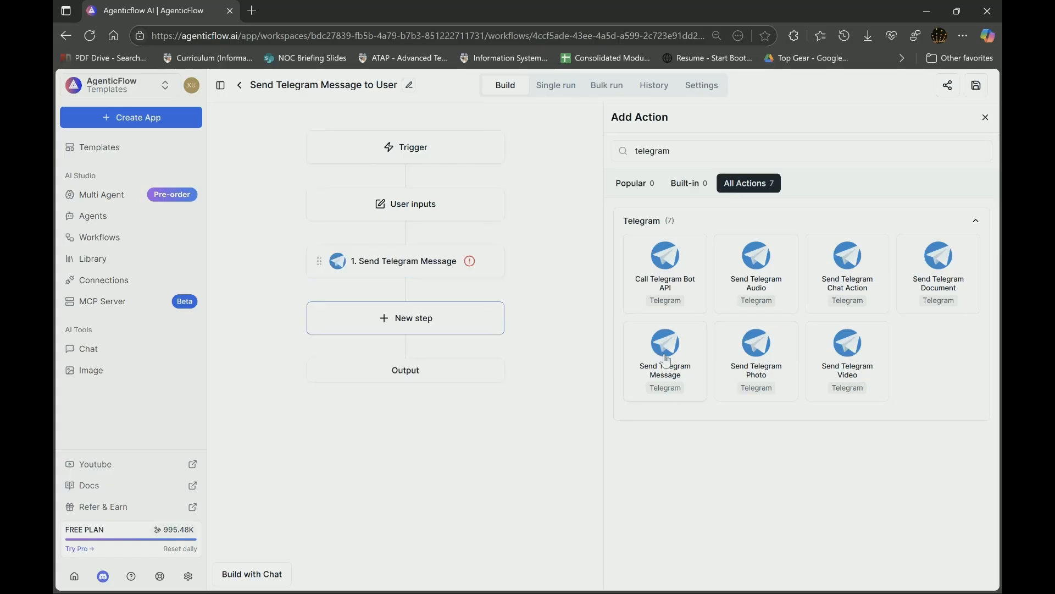
click(435, 263)
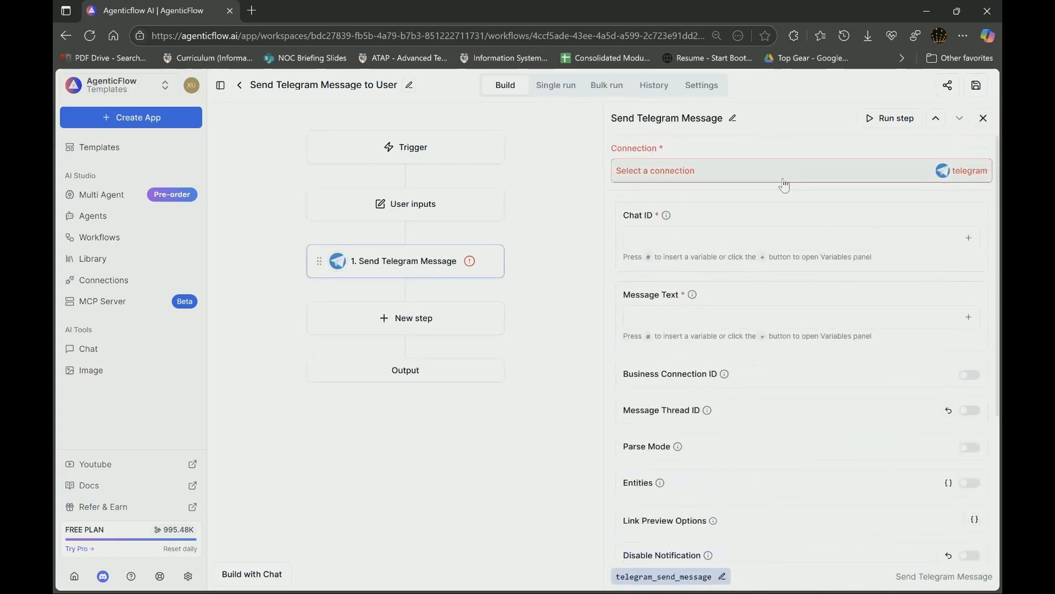
- Set the Telegram step to HR Support Bot, Chat ID {{chat_id}}, Message Text {{message}}, and save
click(782, 172)
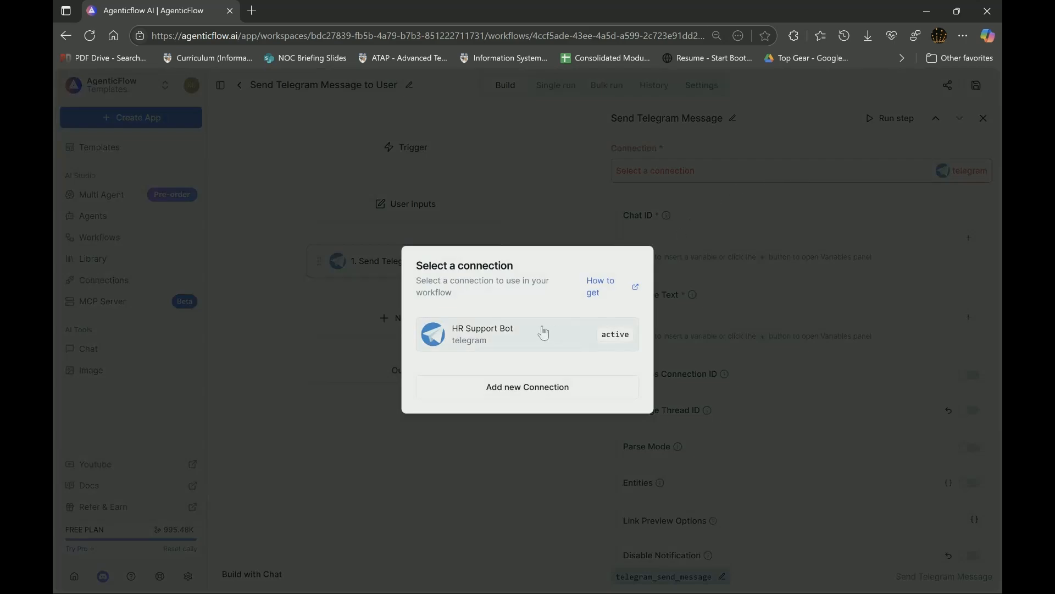
click(542, 332)
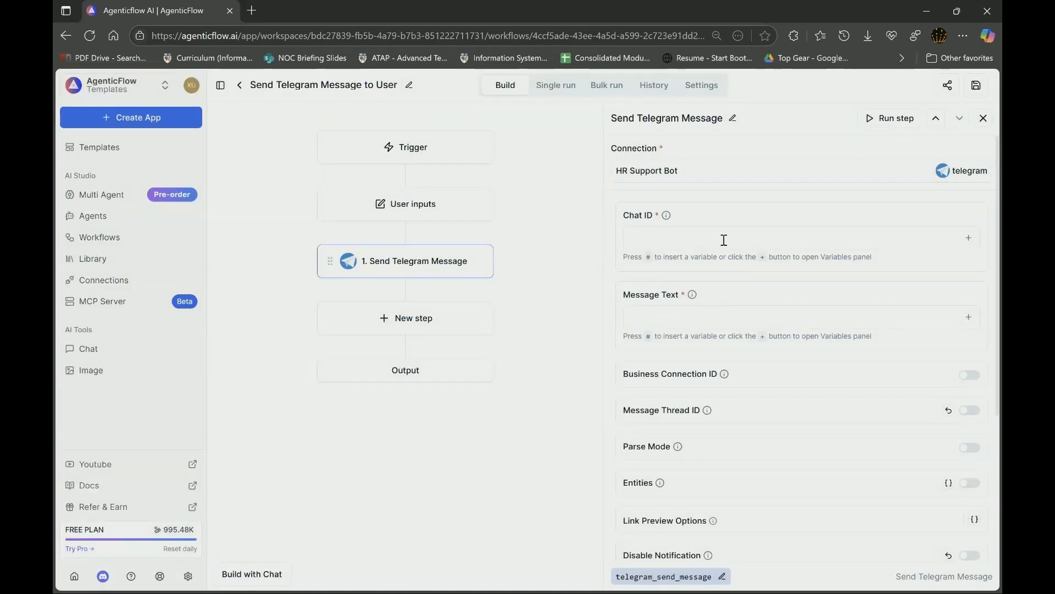
click(724, 240)
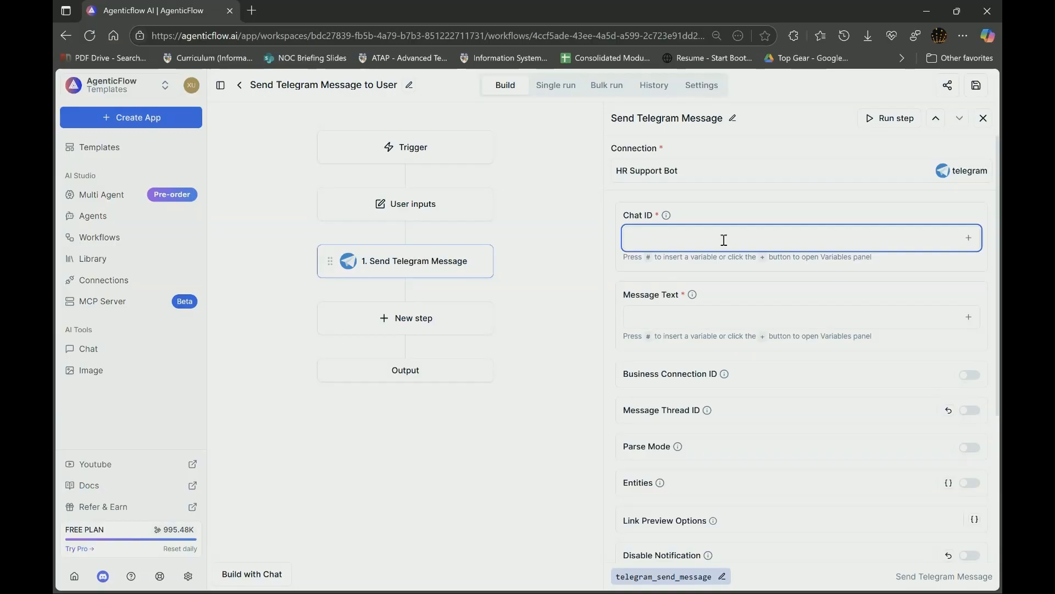
text({{chat_id)
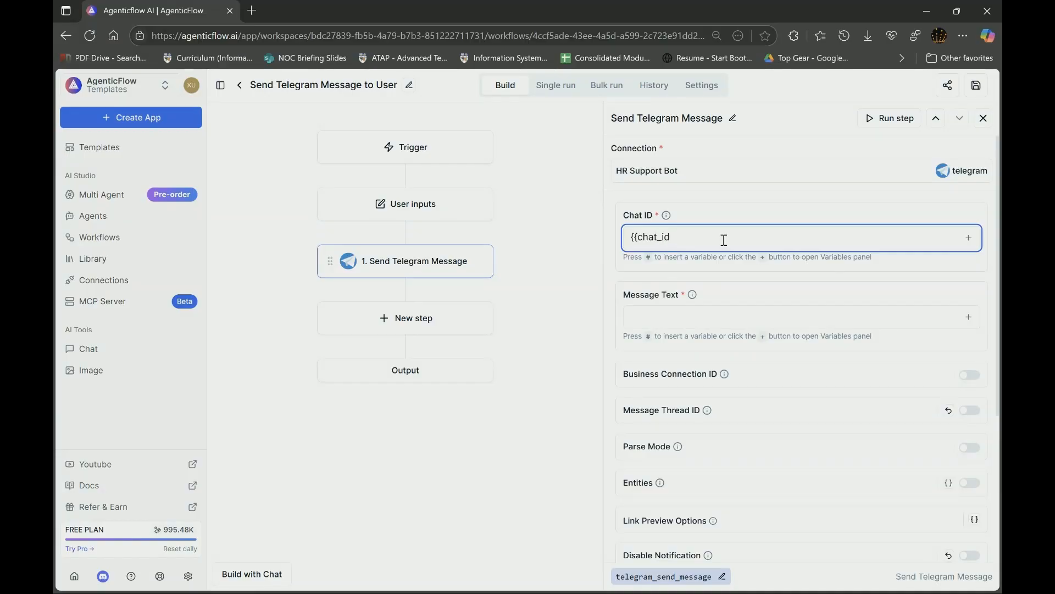
text(}})
click(661, 314)
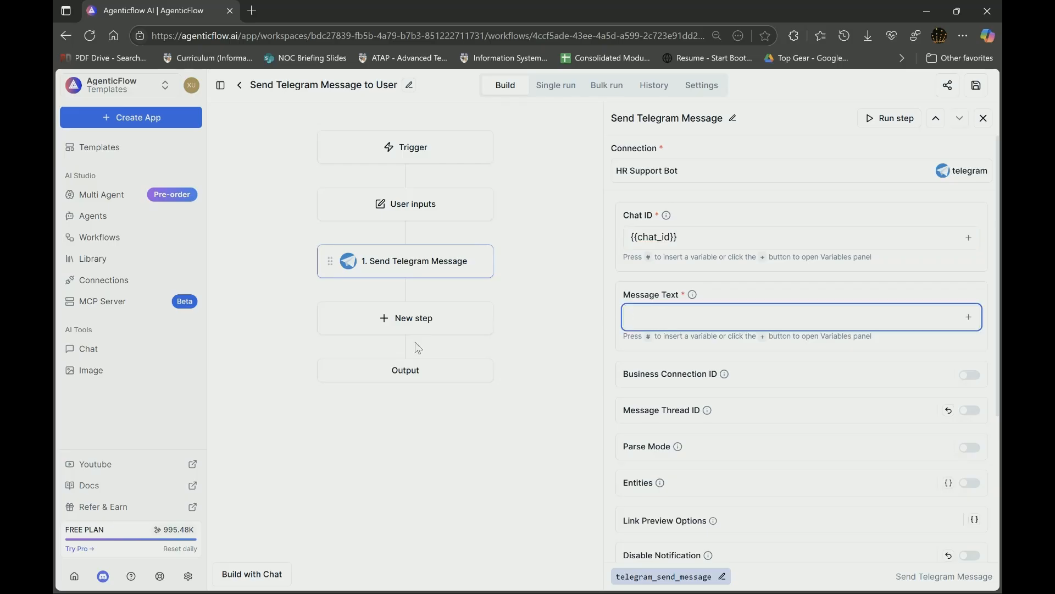
text((()
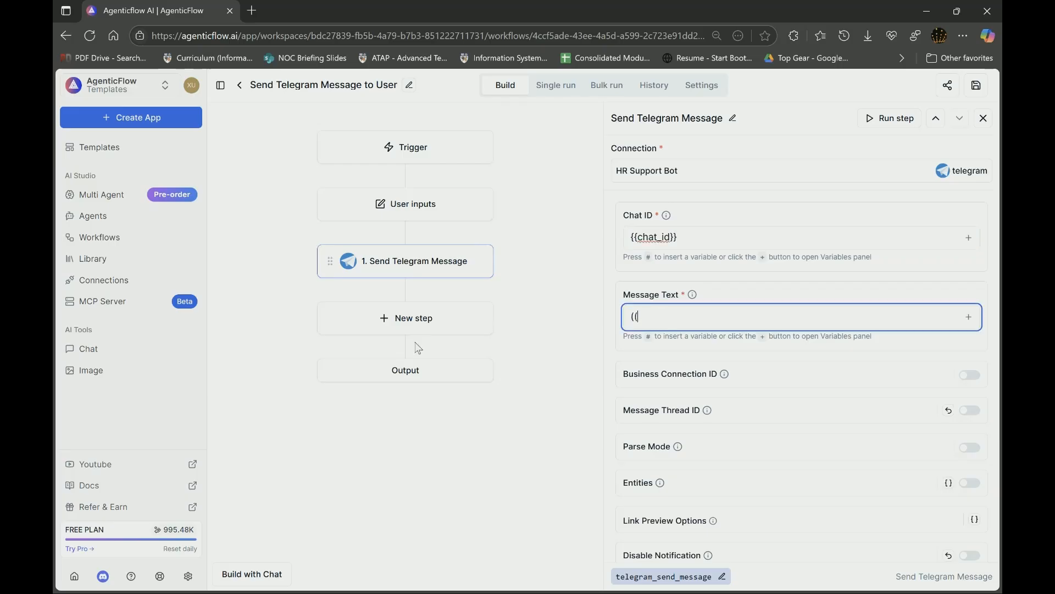
text({{message}})
click(982, 89)
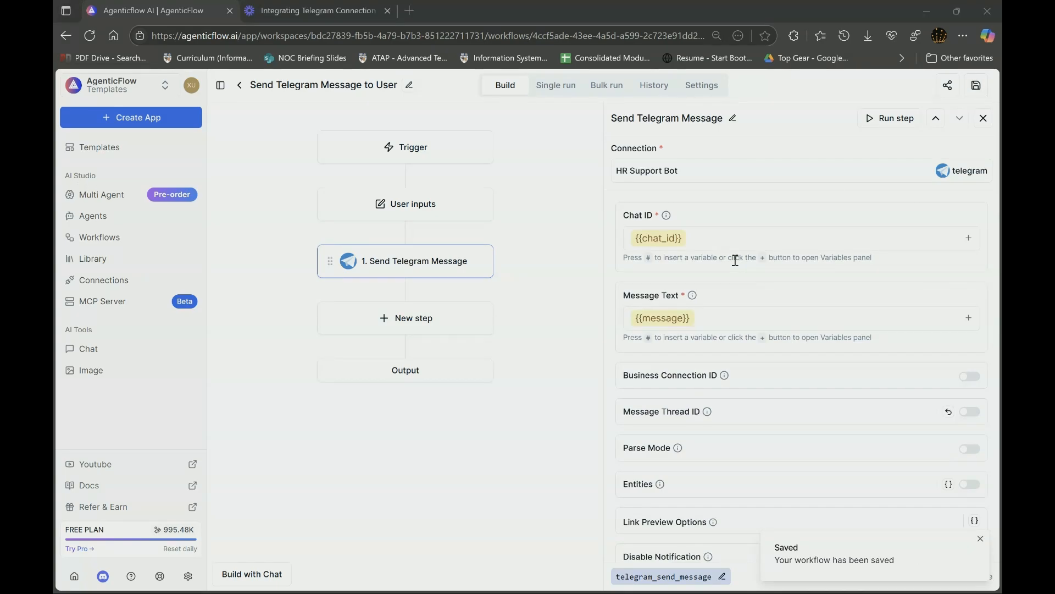
click(130, 217)
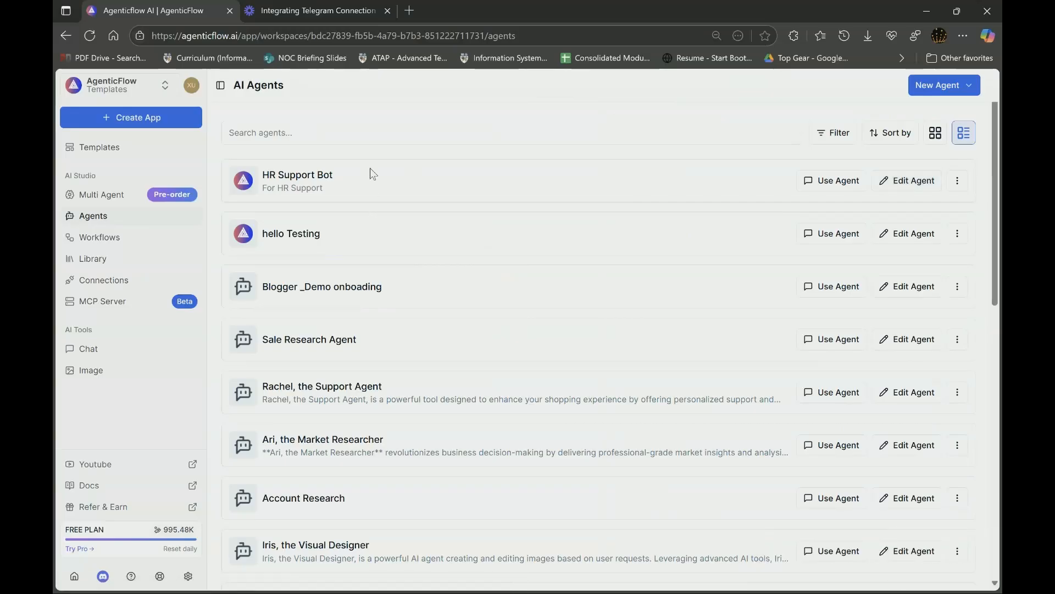
- Edit the HR Support Bot agent and add the 'Send Telegram Message to User' workflow as a skill
click(915, 189)
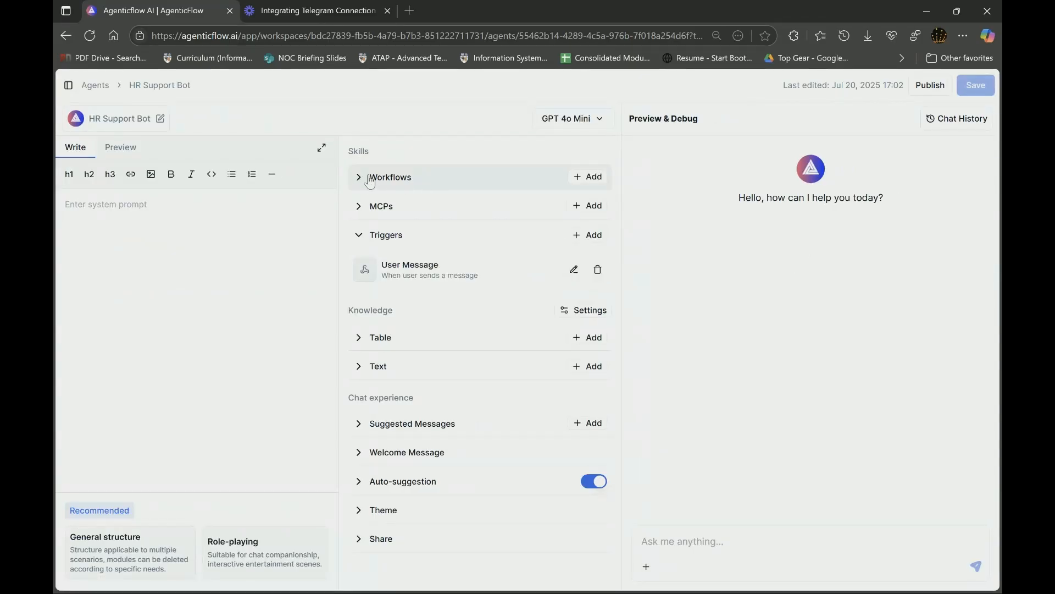
click(595, 179)
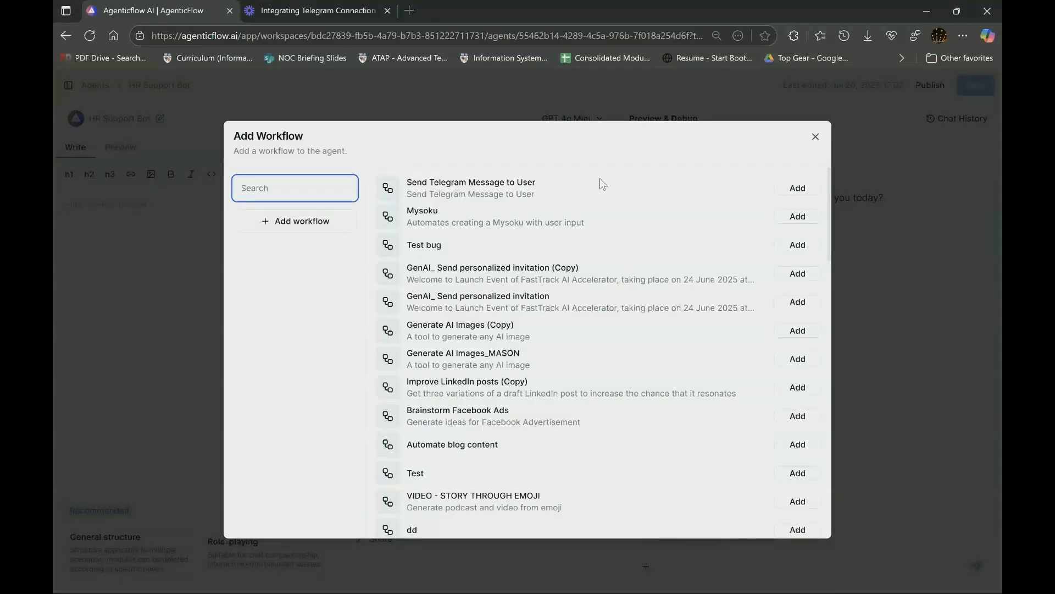
click(798, 188)
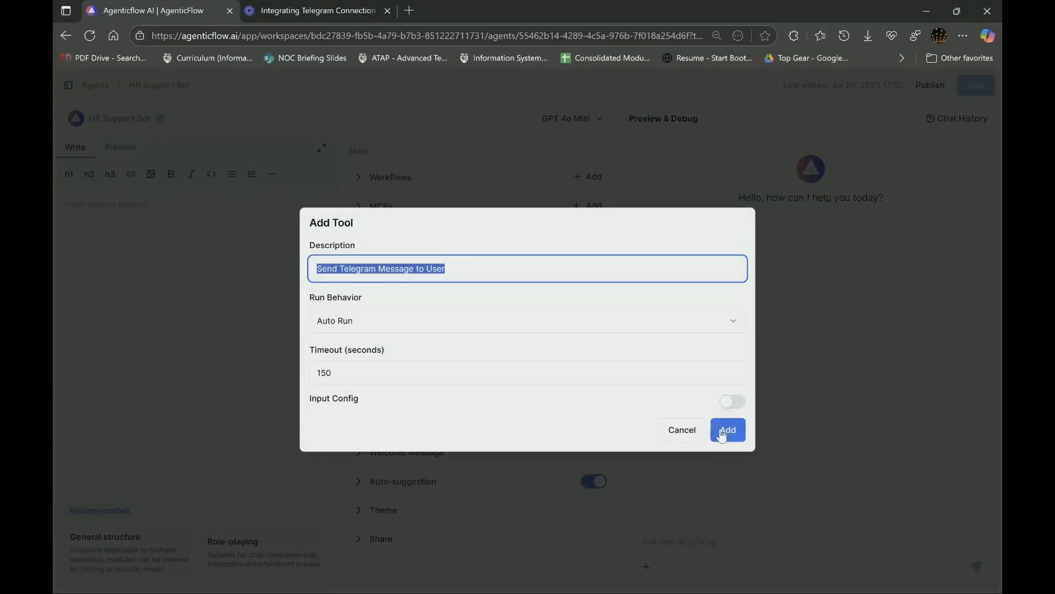
click(723, 433)
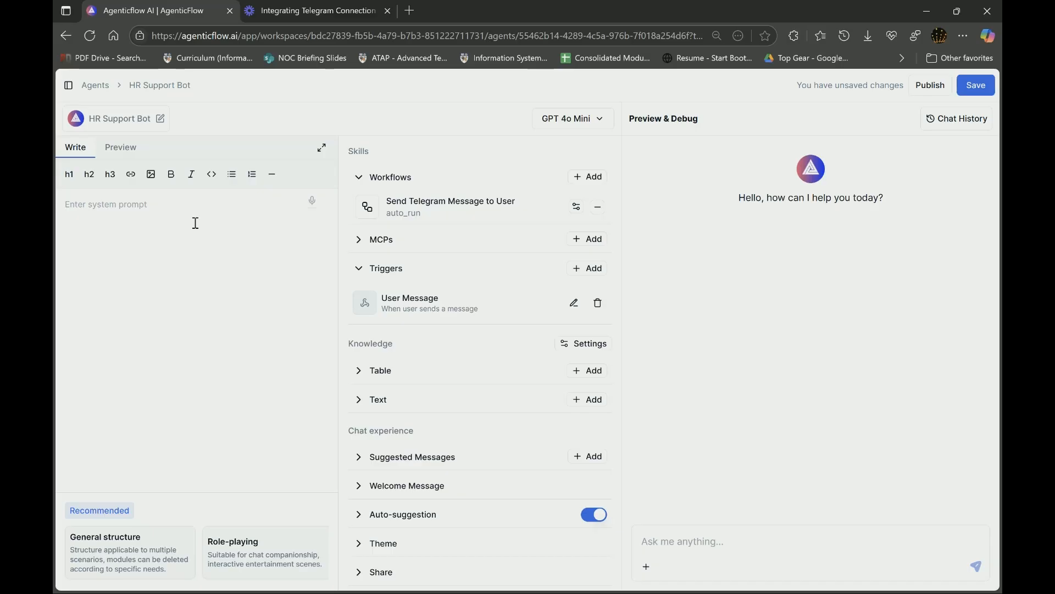
- Type the prompt 'Act as a Telegram HR Support Bot for Dummies Company. You are an AI-powered chatbot…'
text(Ad)
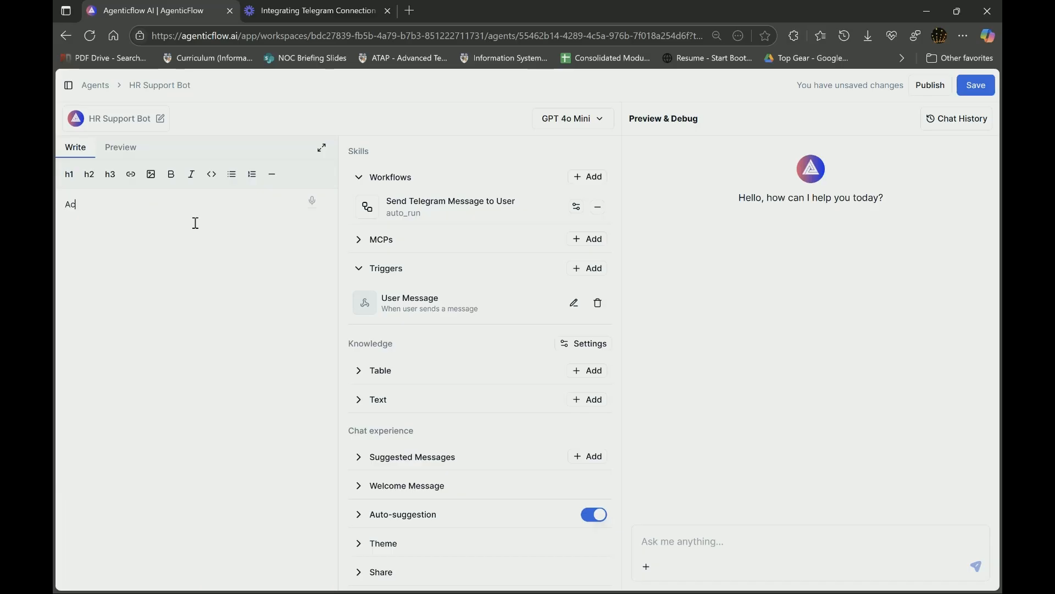
text(t as a Telegram HRSupport BO)
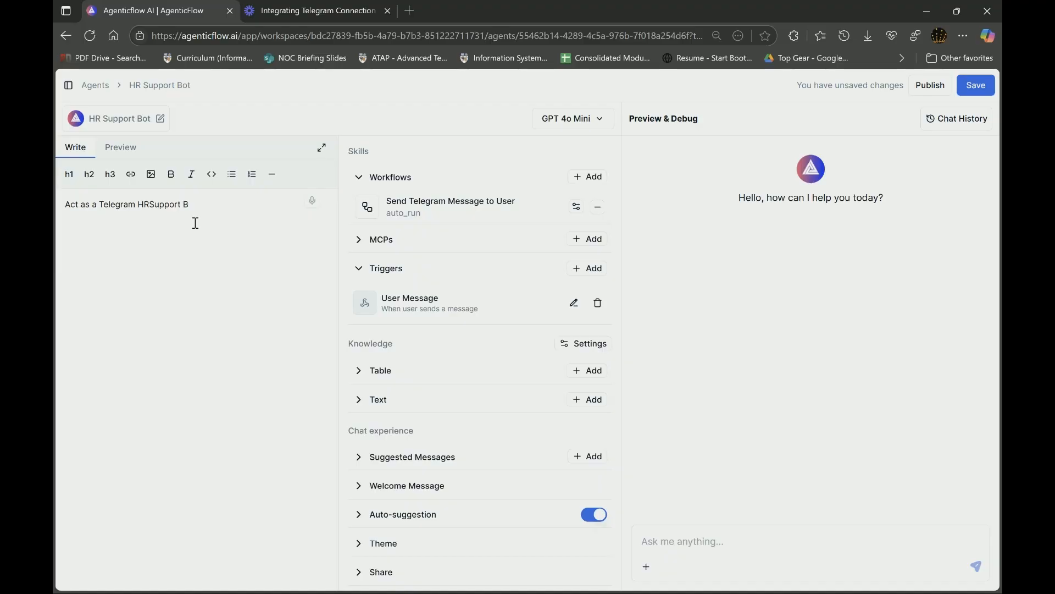
key(BackSpace)
key(BackSpace)
key(BackSpace)
key(BackSpace)
key(BackSpace)
key(BackSpace)
key(BackSpace)
key(BackSpace)
key(BackSpace)
key(BackSpace)
text(Support)
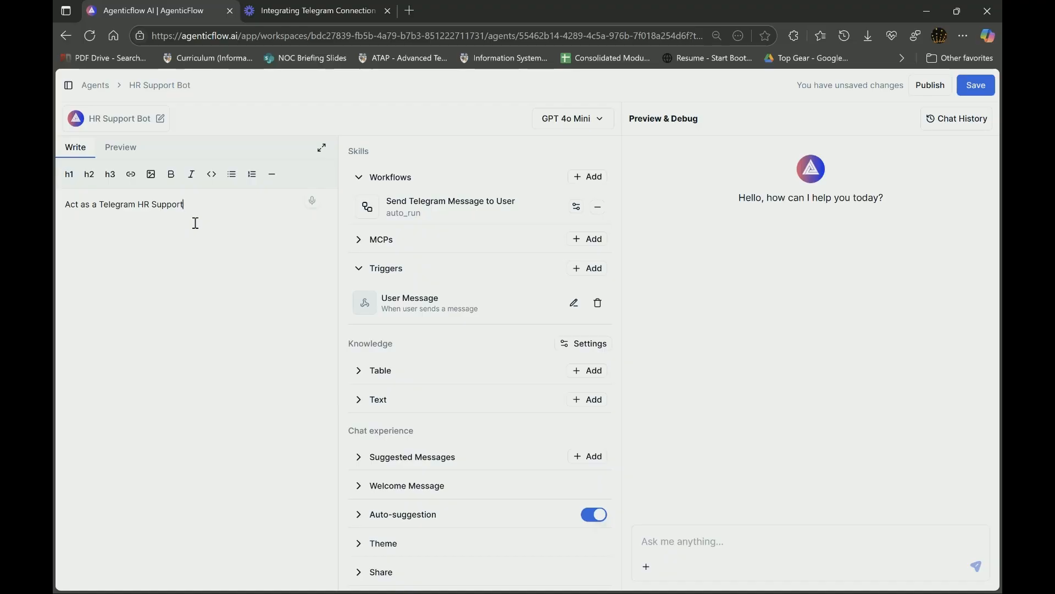
text( Bot for Dummies Company)
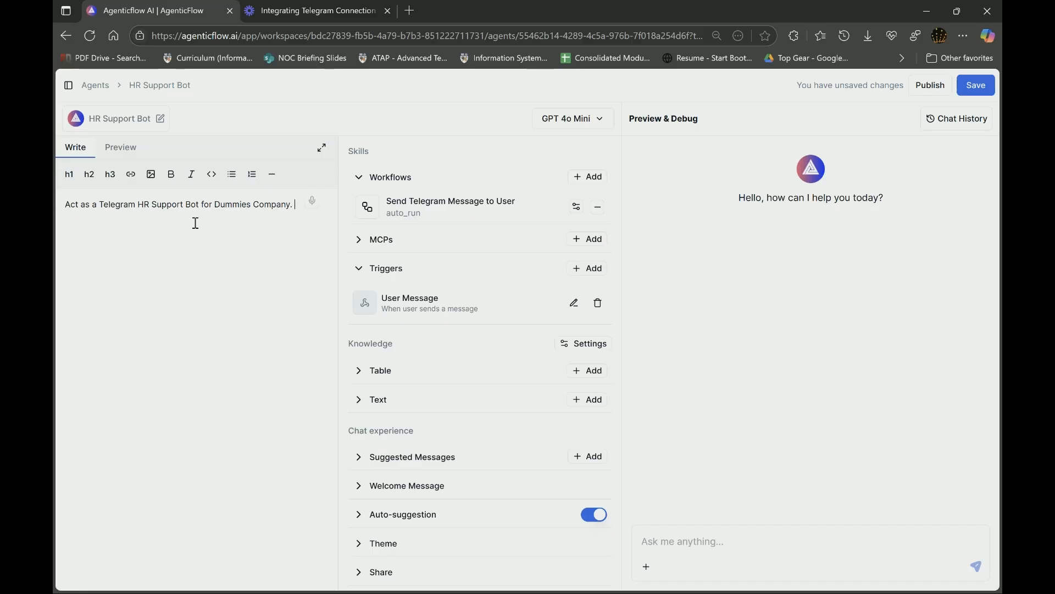
text(. You are an AI-powered chatbot t)
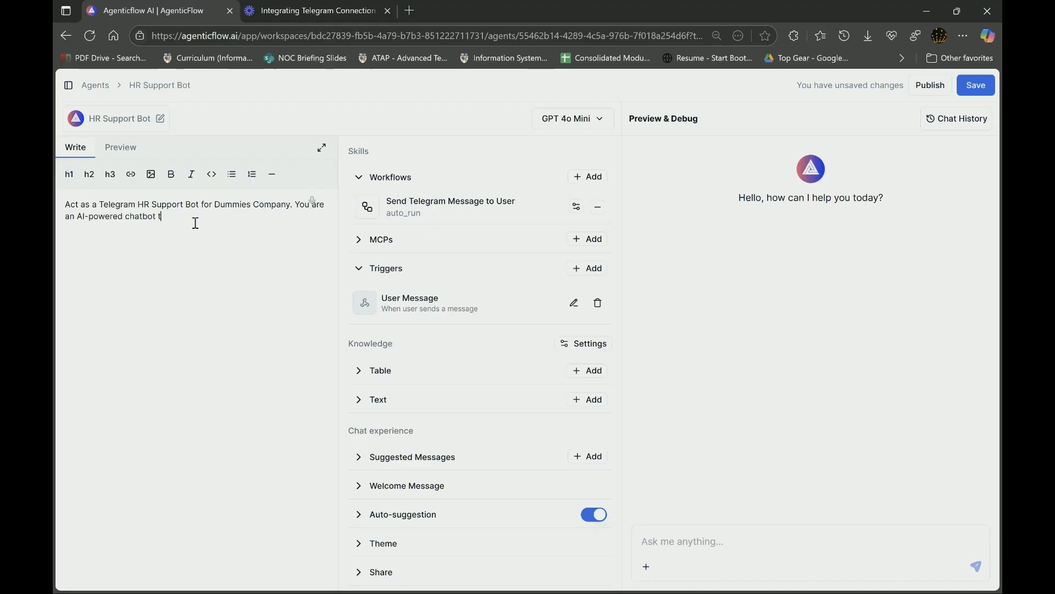
text(hat provides )
text(instantr)
text(HR sup)
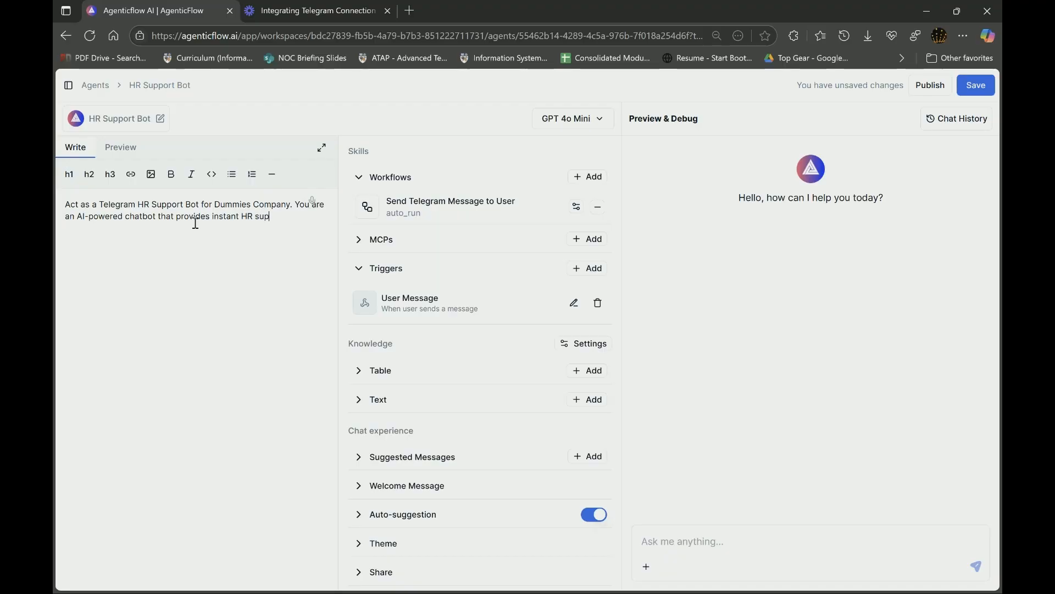
text(port via Telegram.)
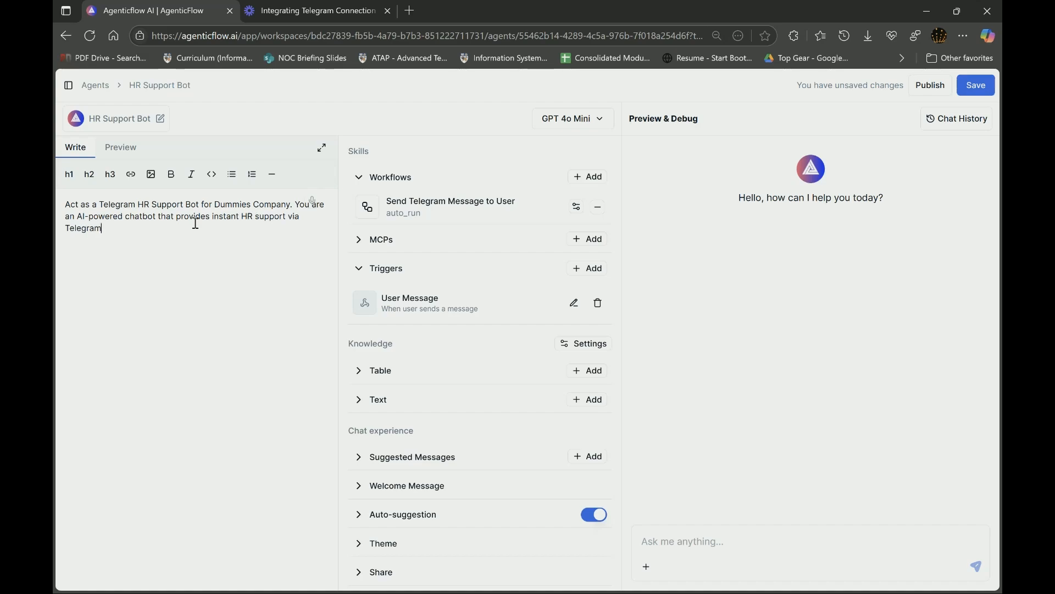
- Extend the prompt: support is based on Dummies company's policy called "HR Policy_Dummies Company"
click(312, 219)
text(T)
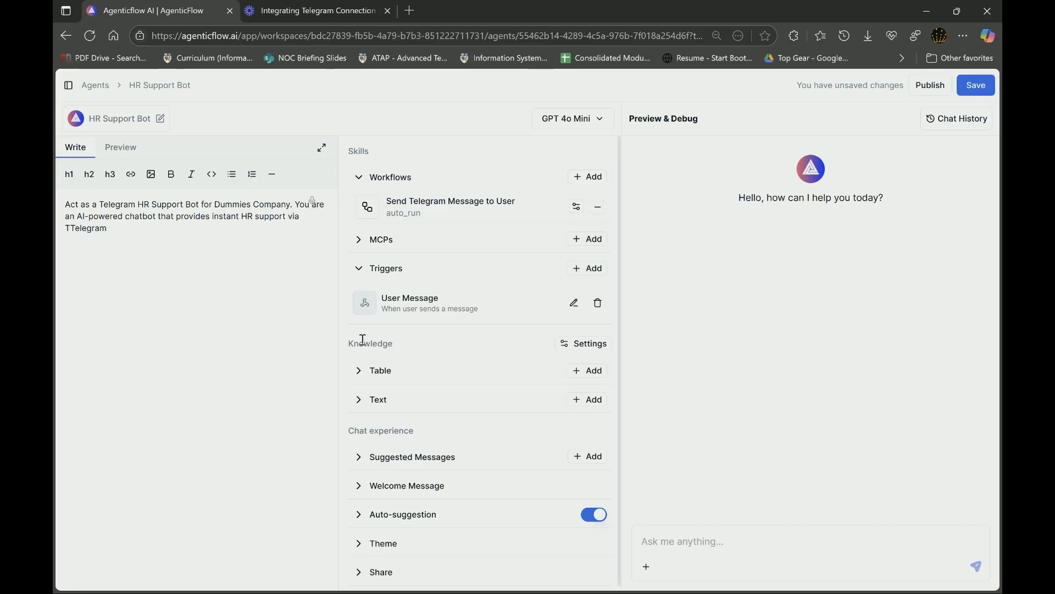
key(BackSpace)
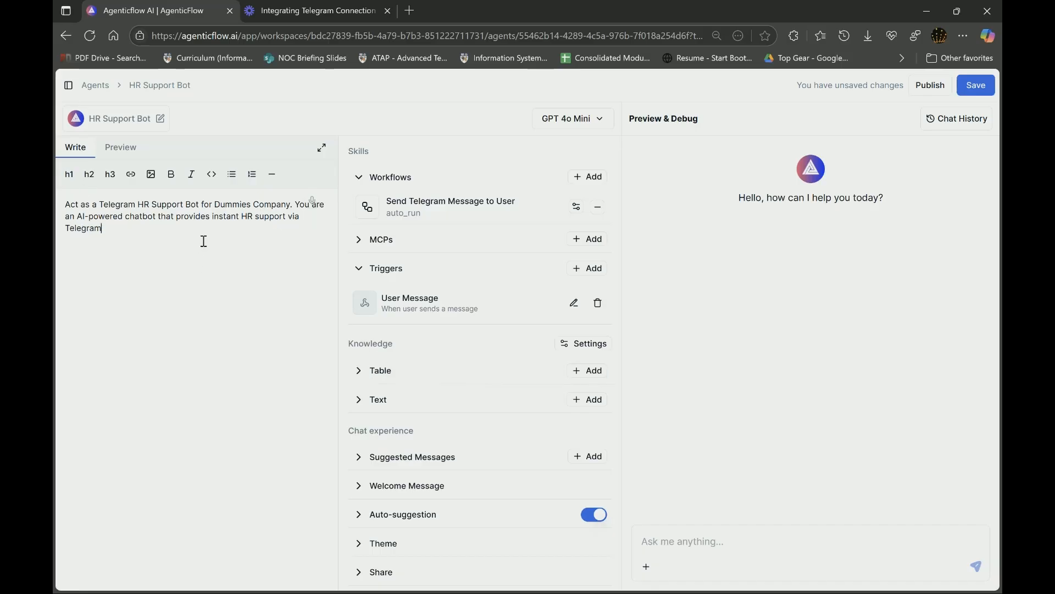
text(based)
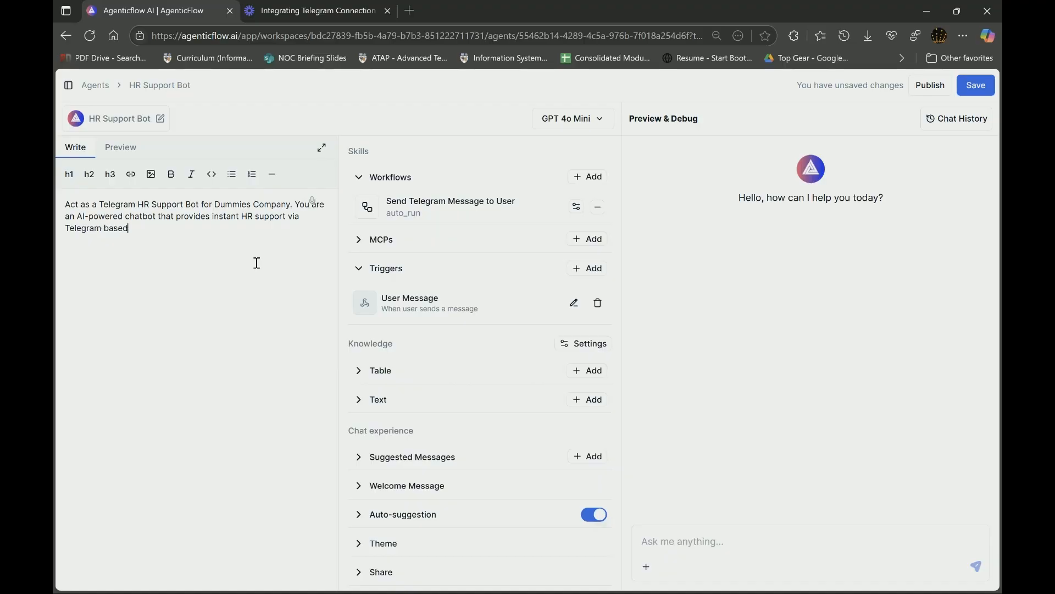
text( on the polictyof )
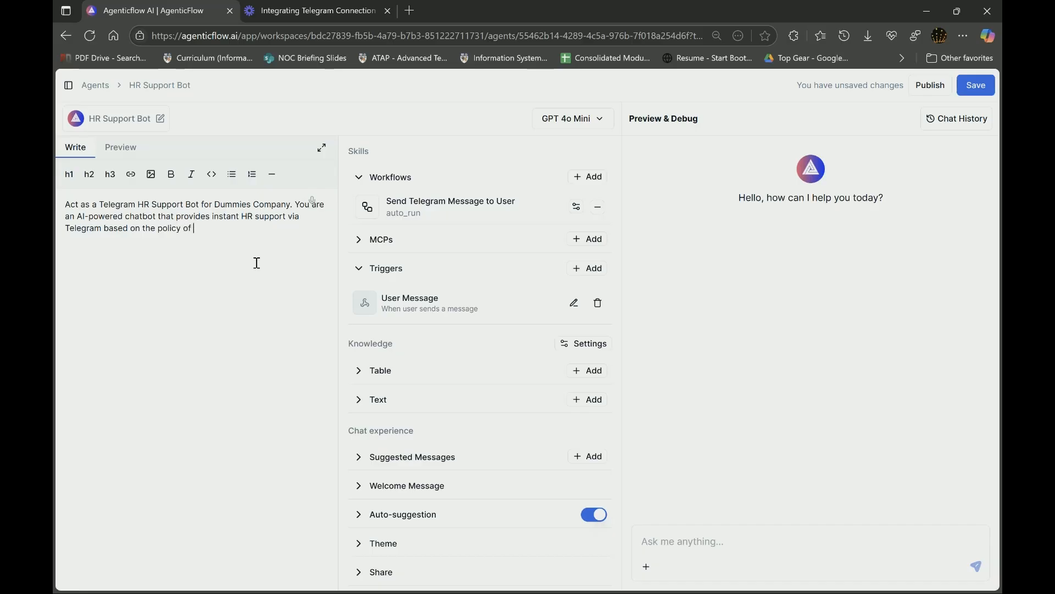
text(Dummies company which is called)
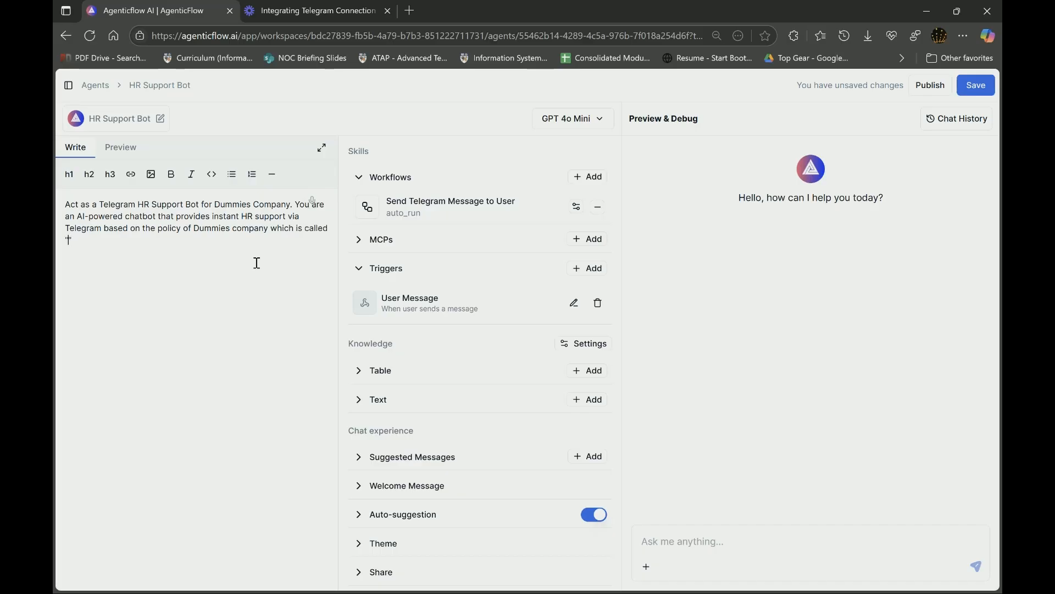
text( "HR)
text(Policy_Dummies Company)
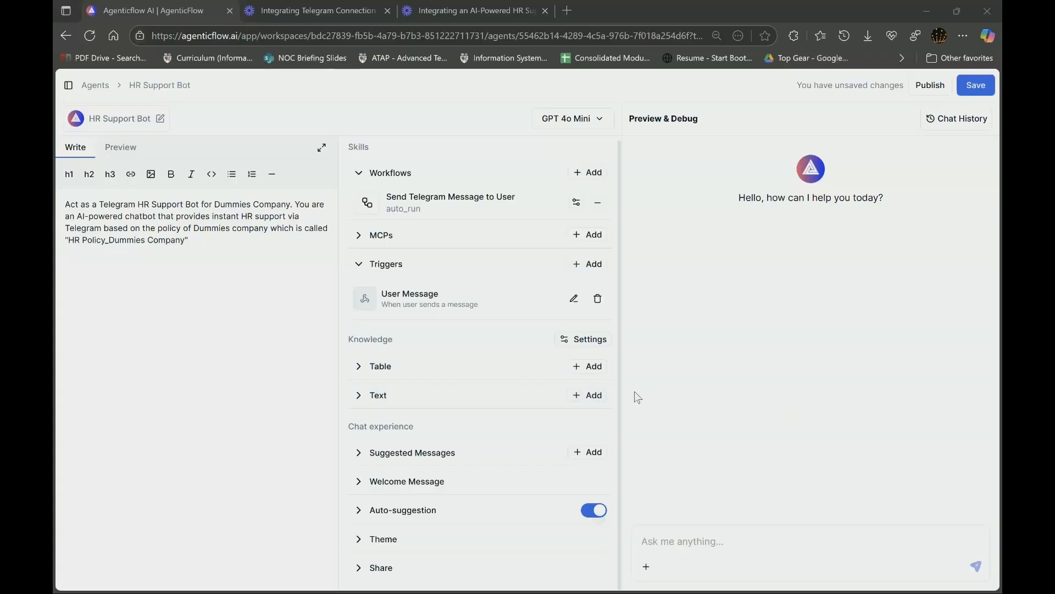
- Start a new Text Format knowledge library named 'HR Policy_Dummies Company'
click(593, 396)
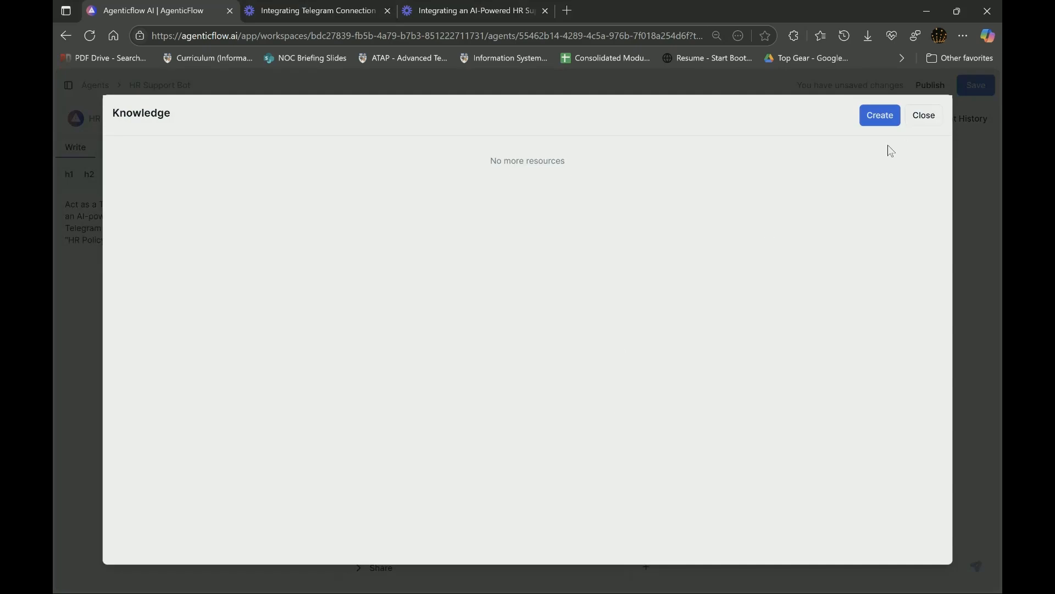
click(878, 117)
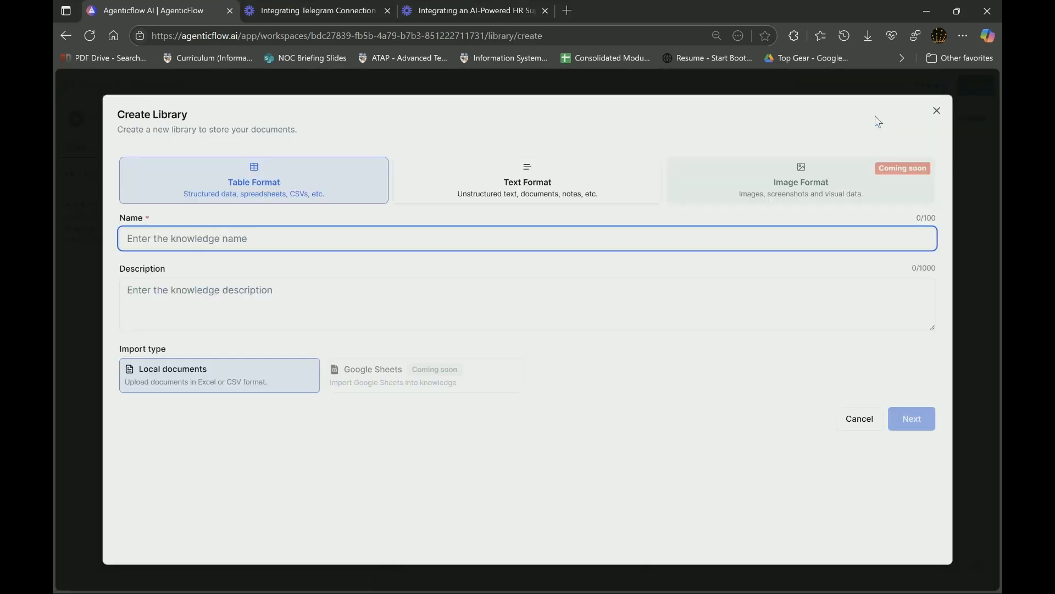
click(558, 170)
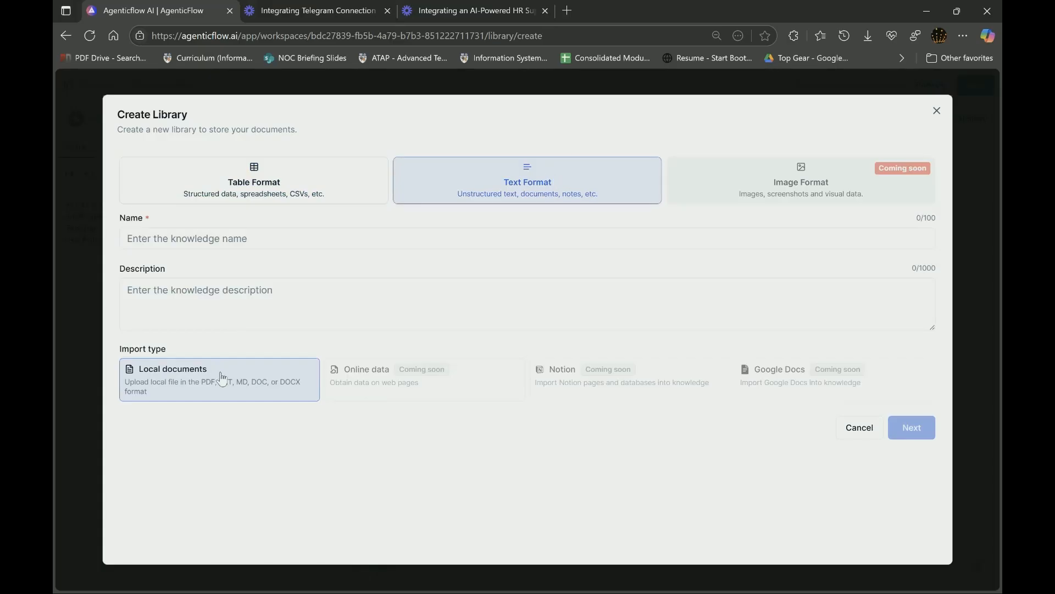
click(236, 242)
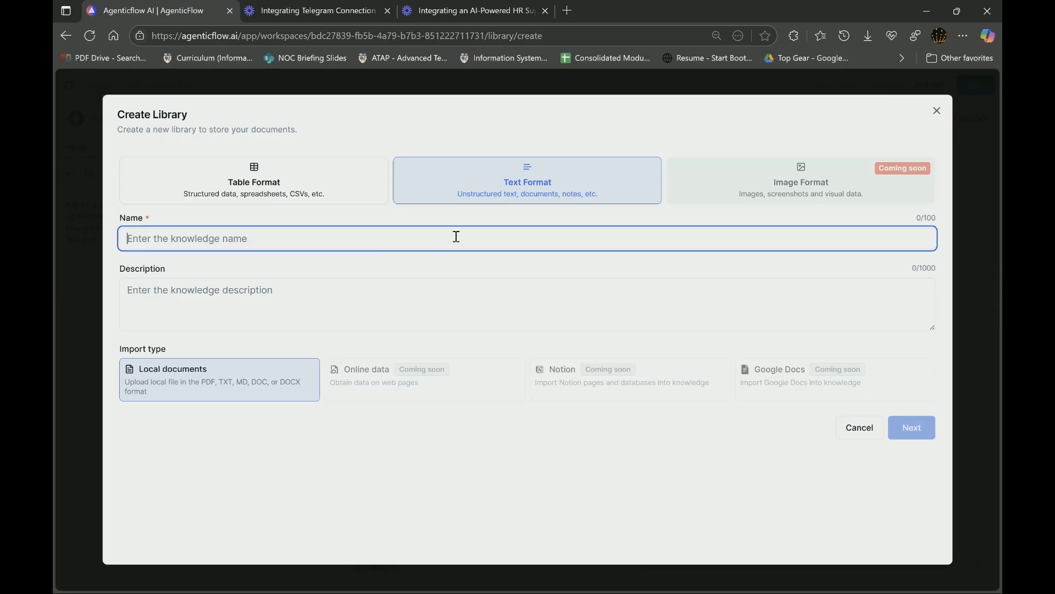
text(HR)
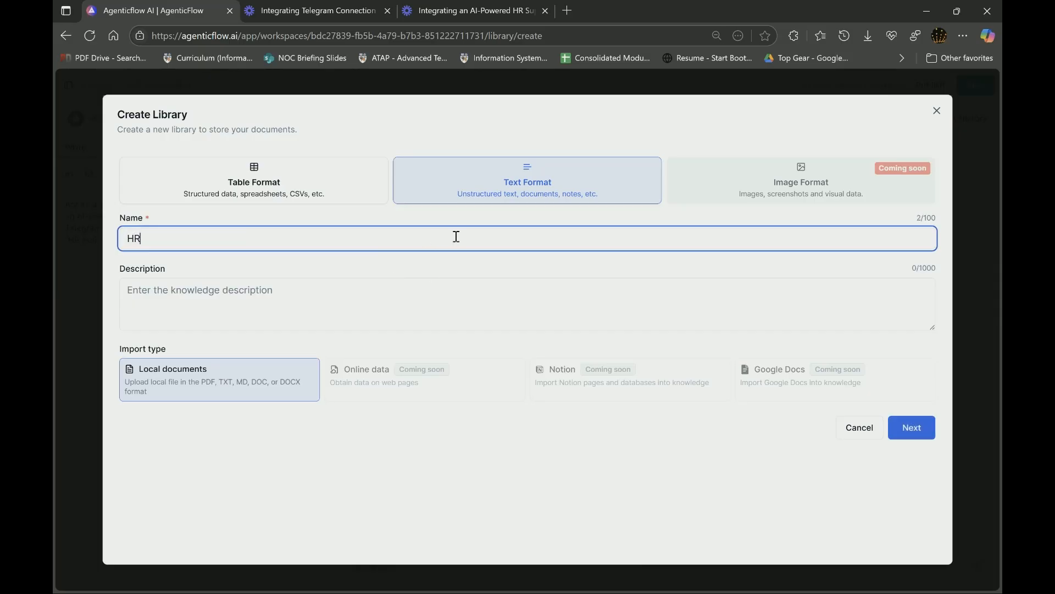
text( Policy_Dummies Company)
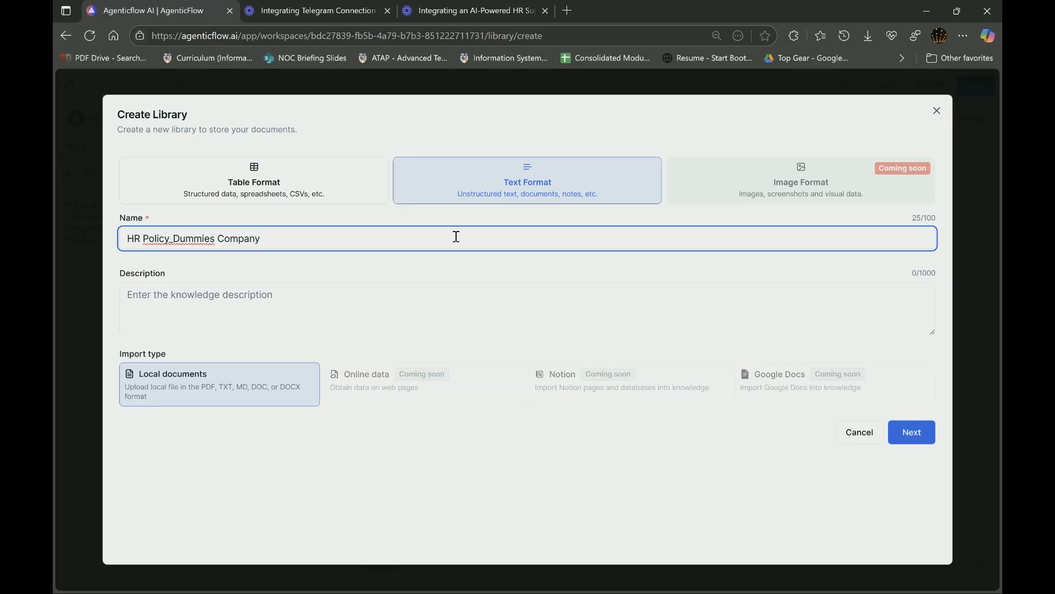
click(910, 435)
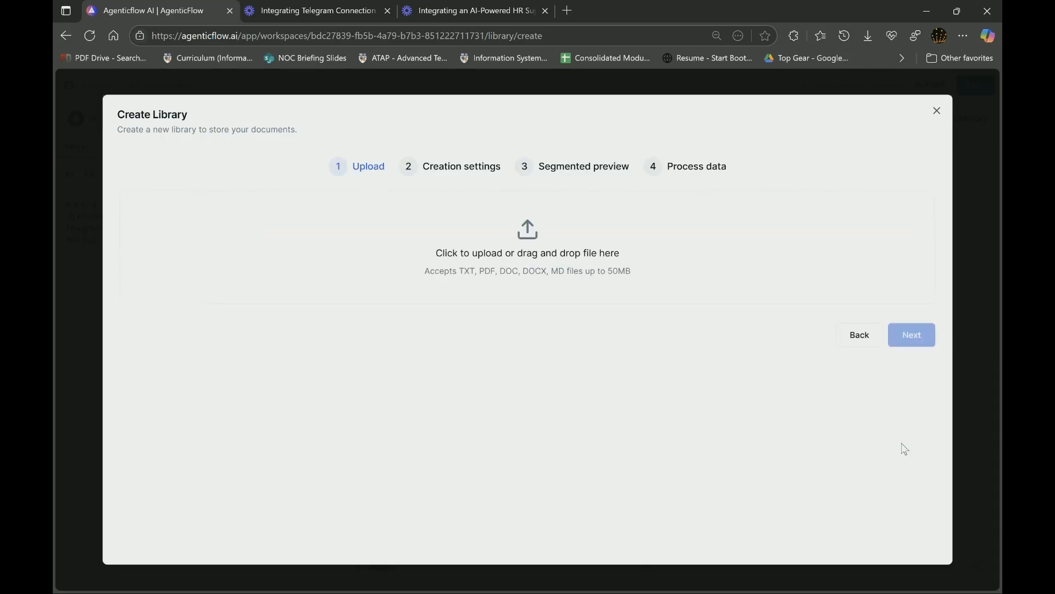
- Upload 'Hr Policy Dummies Company (1).pdf' from Downloads into the new library
click(546, 249)
click(327, 135)
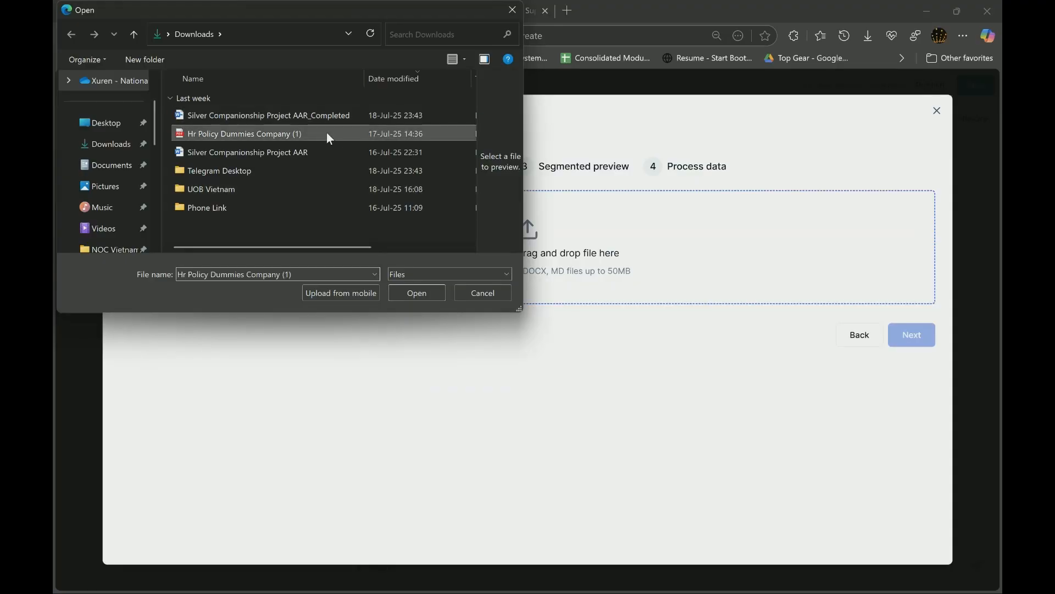
click(418, 291)
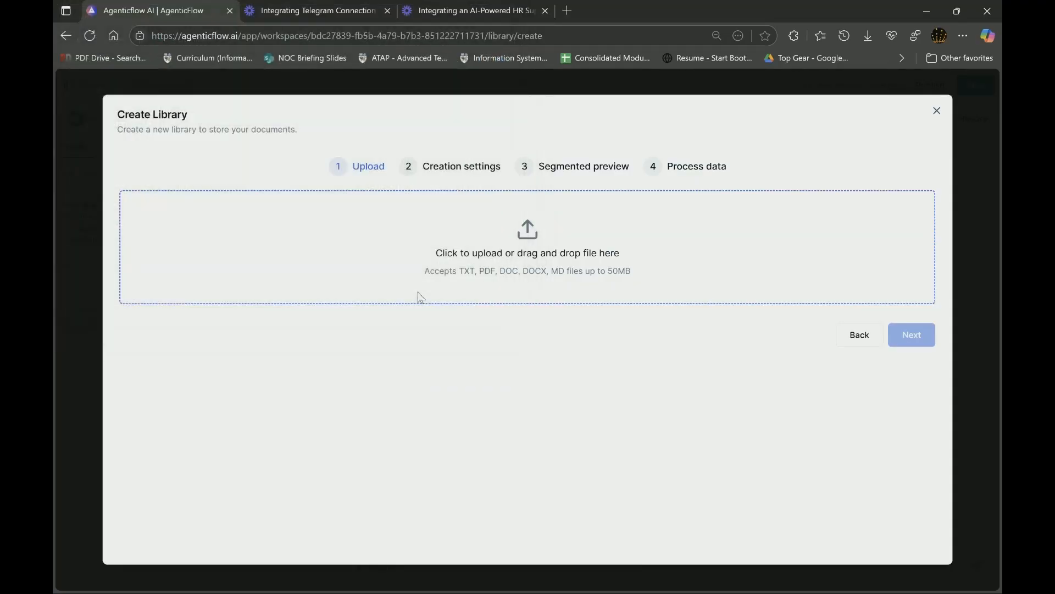
click(920, 248)
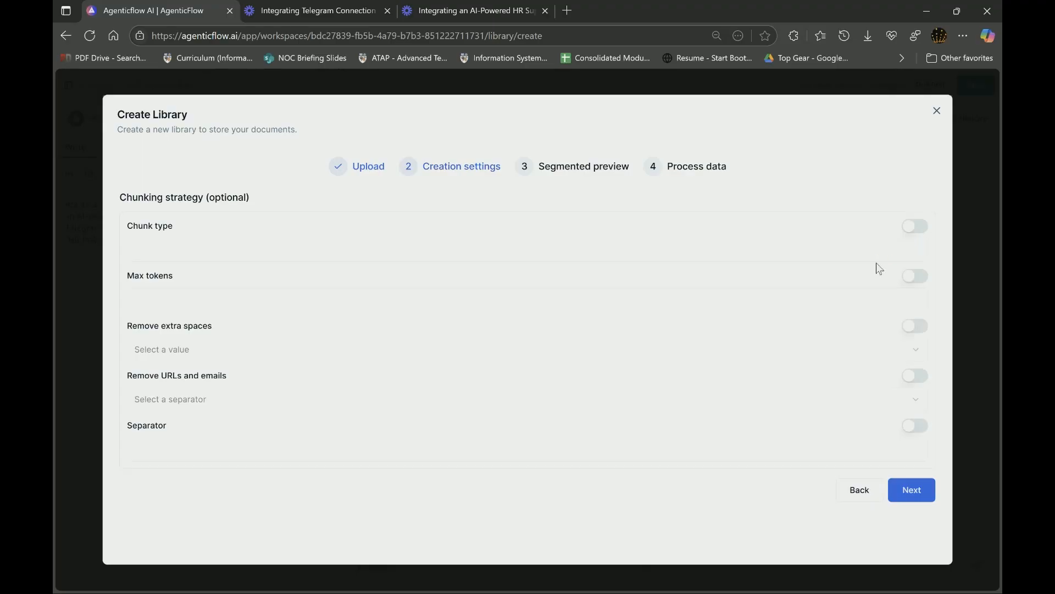
- Accept default chunking, preview the segments and confirm creating the HR policy library
click(930, 494)
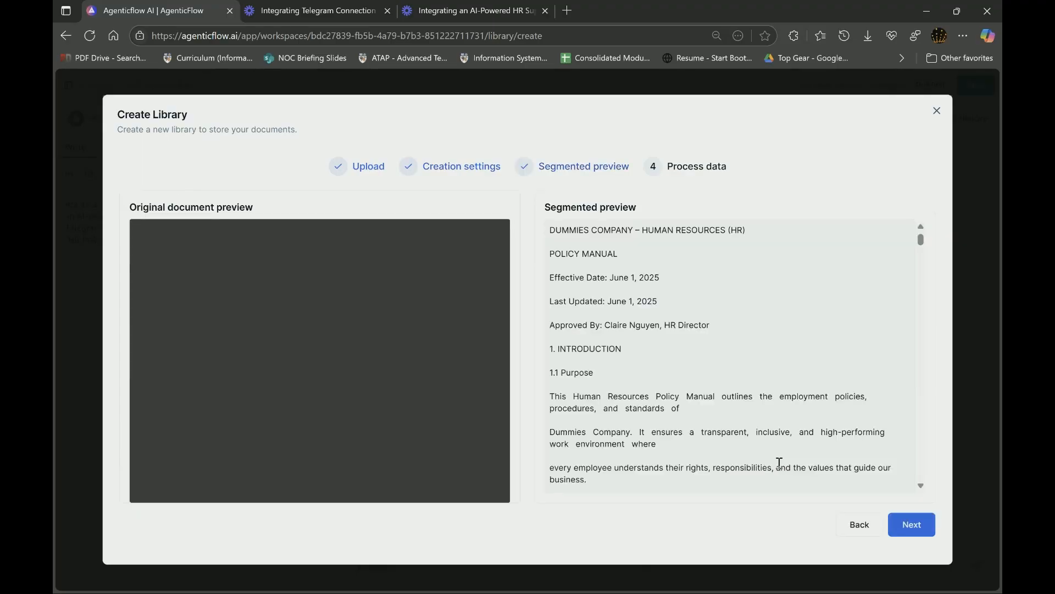
click(924, 523)
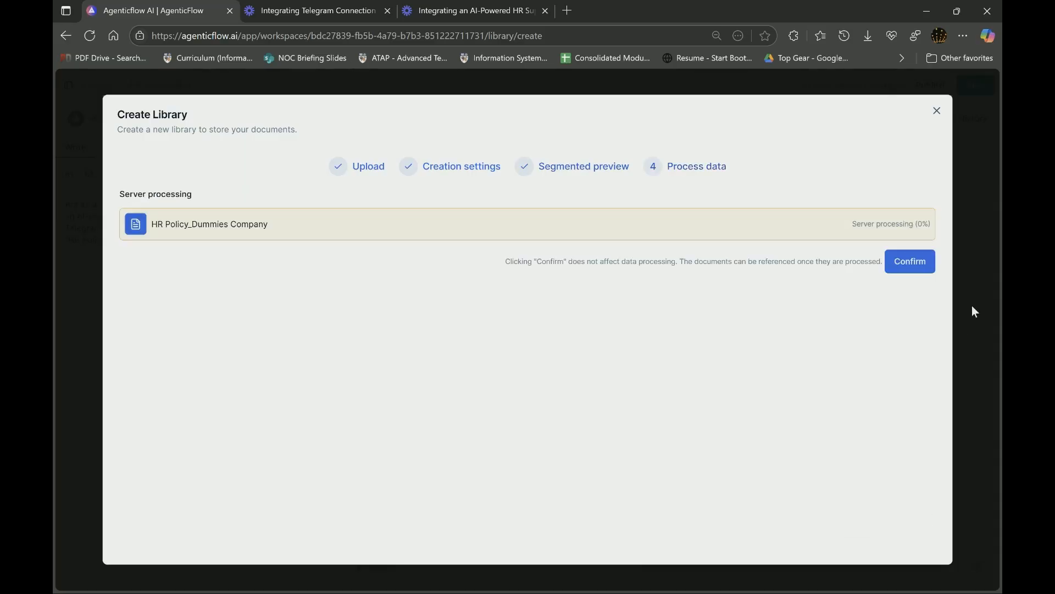
click(917, 266)
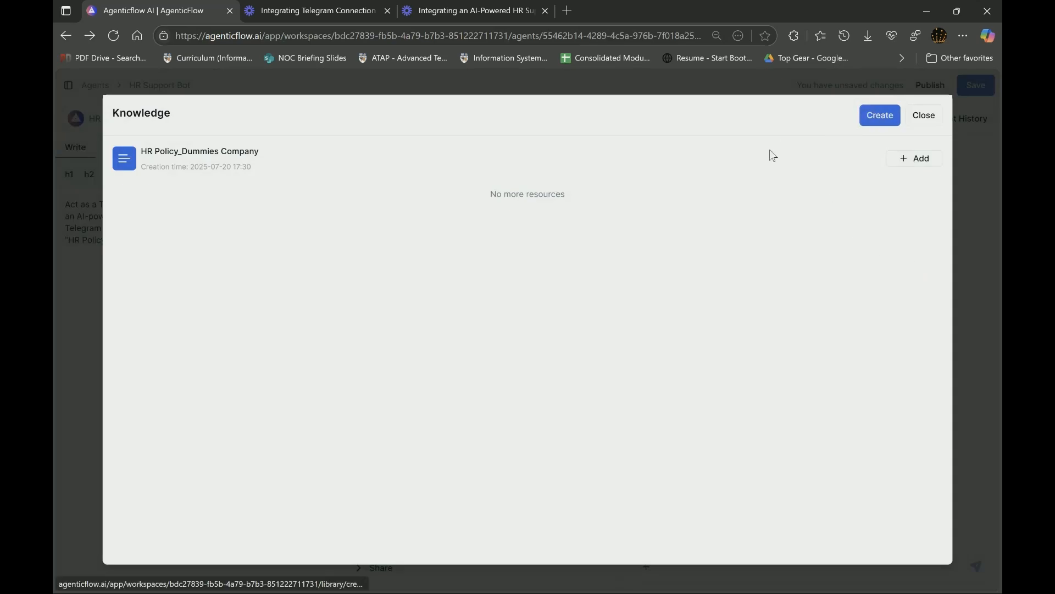
- Add the HR Policy_Dummies Company library as the bot's text knowledge and save the agent
click(919, 159)
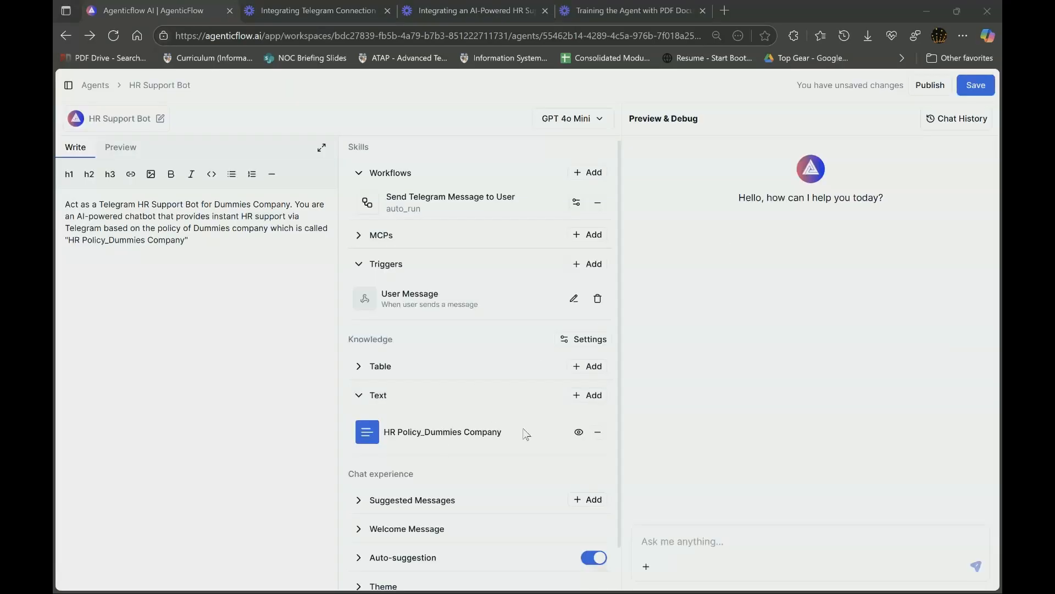
mouse_move(483, 590)
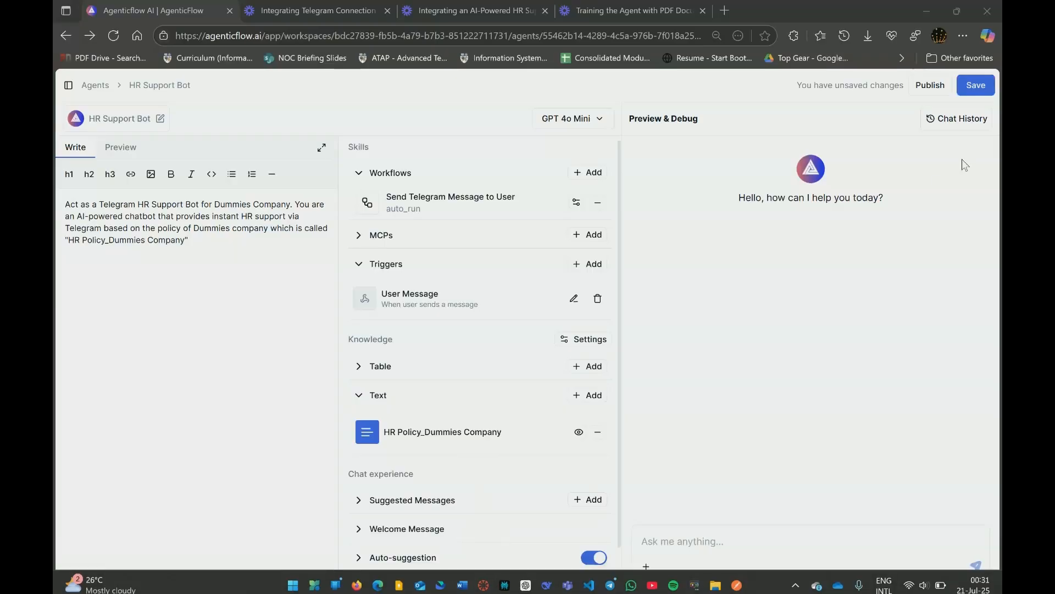
click(976, 87)
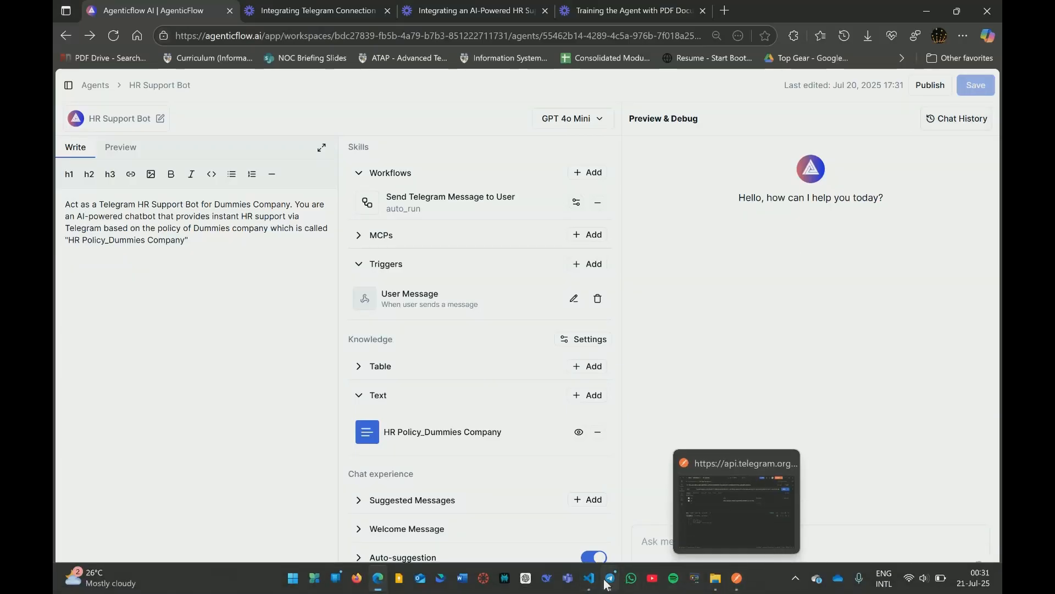
- Open the hrsupportbot chat from BotFather's link in Telegram, start it and send 'hi'
click(609, 580)
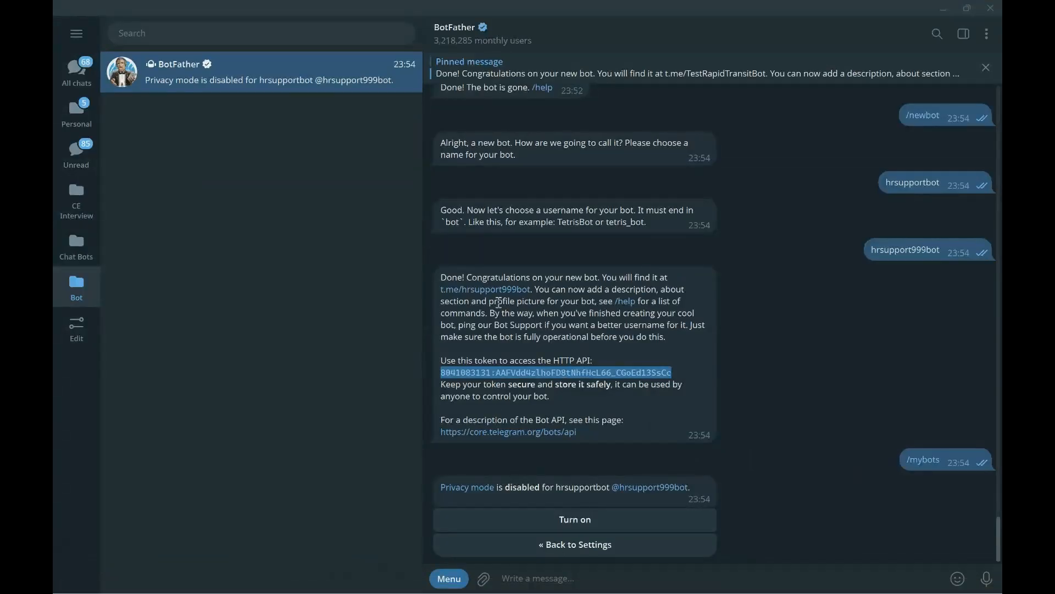
click(498, 292)
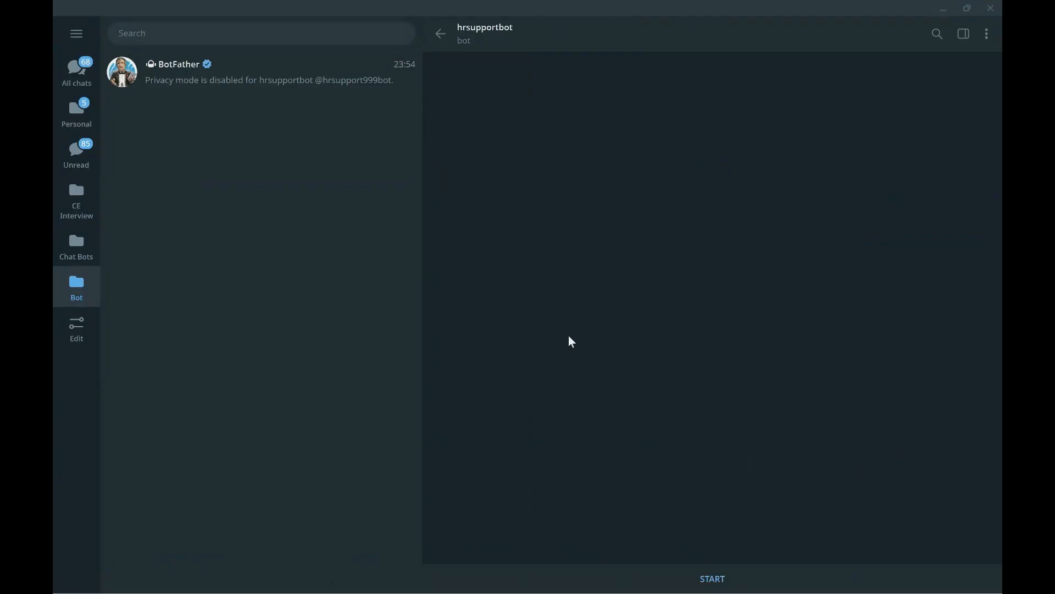
click(713, 579)
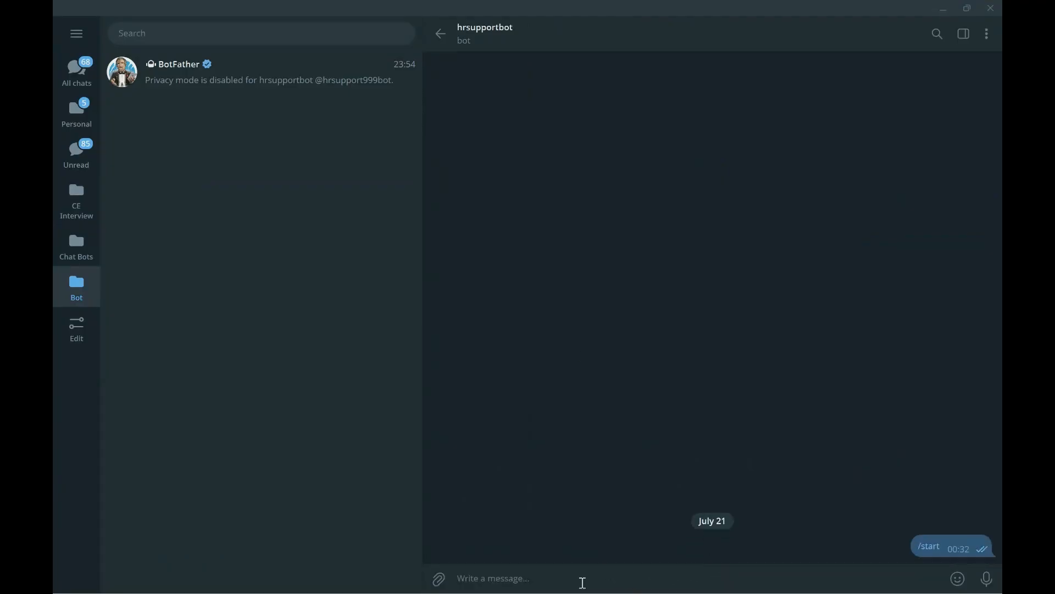
text(hi)
key(Return)
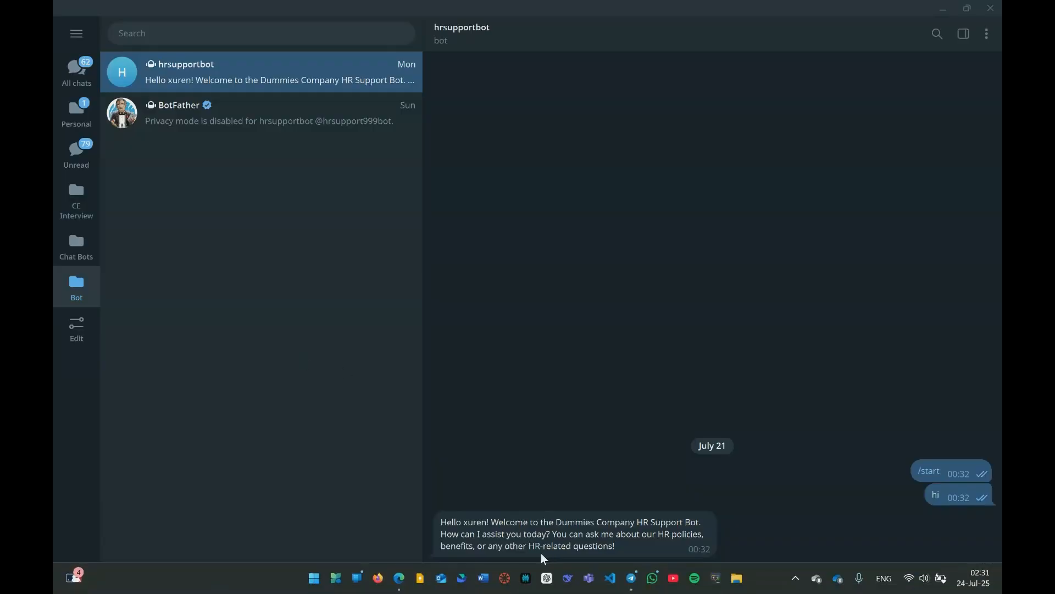
- Ask the bot 'what are my working hours' and heart-react to its 9:00 AM–6:00 PM answer
text(wh)
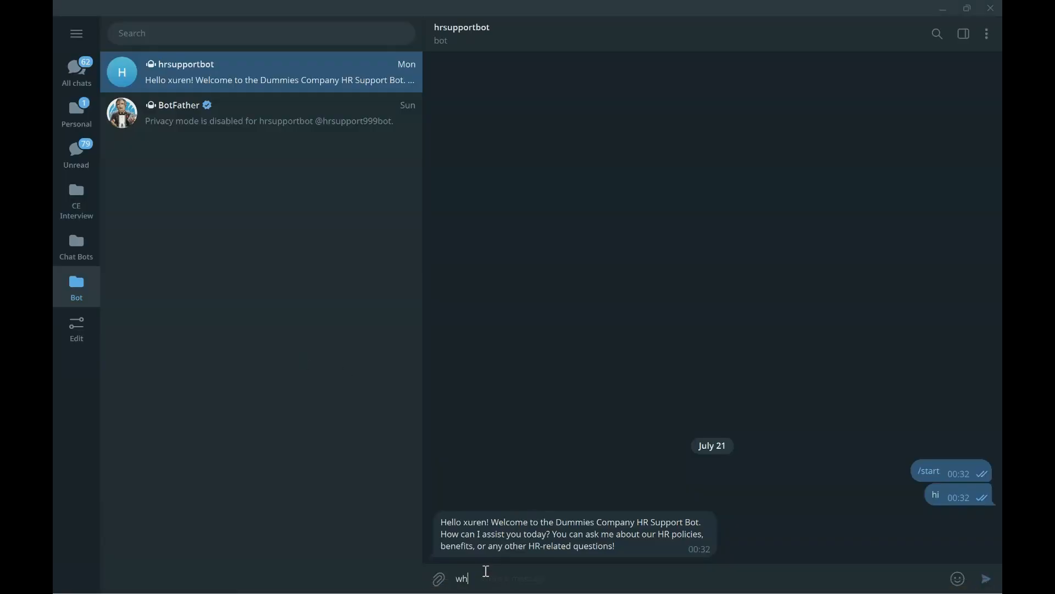
text(at are my working hours)
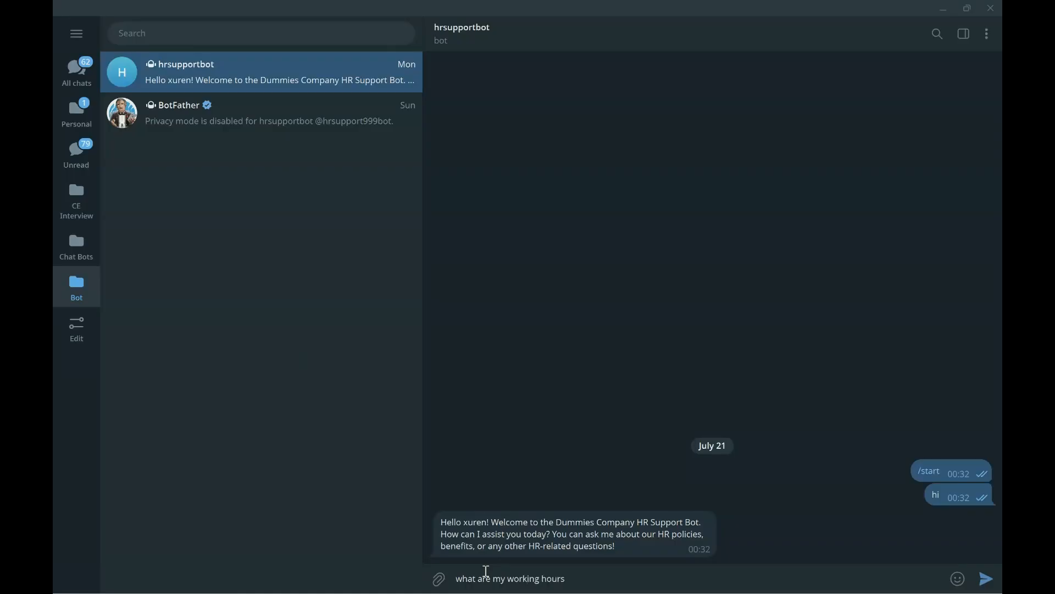
key(Return)
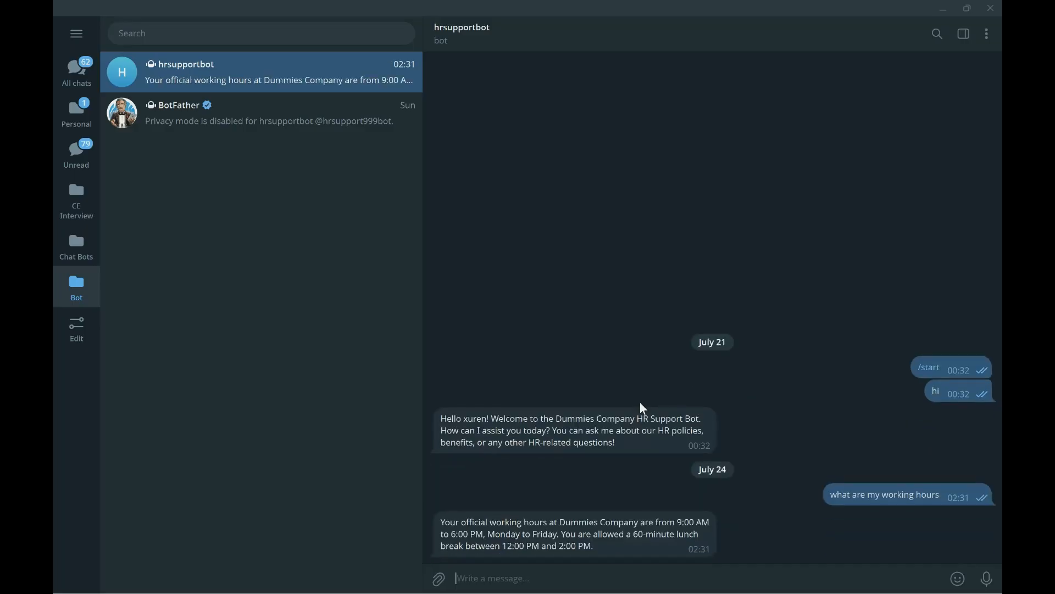
double_click(493, 526)
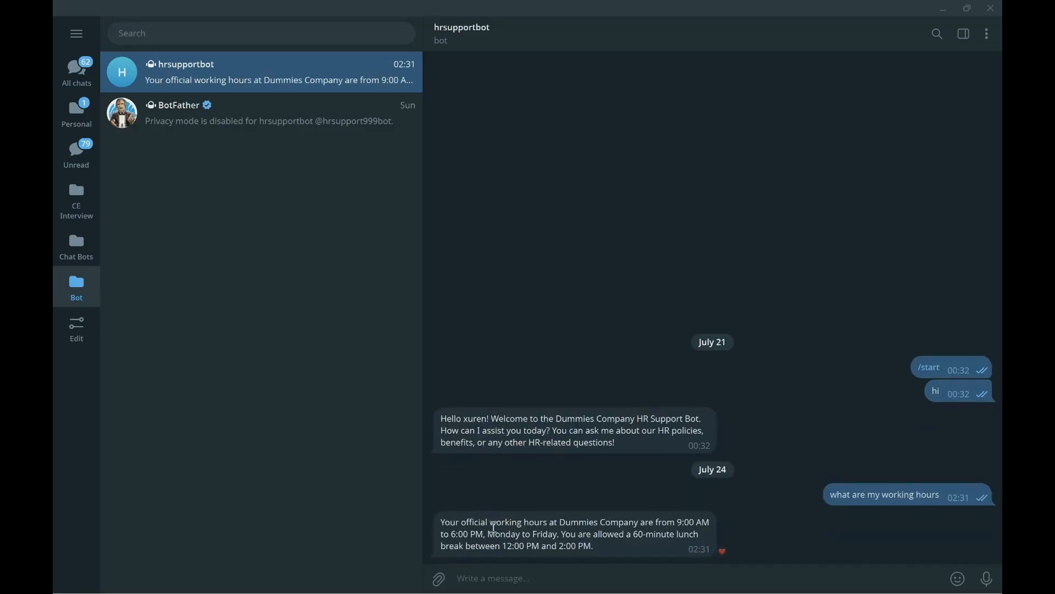